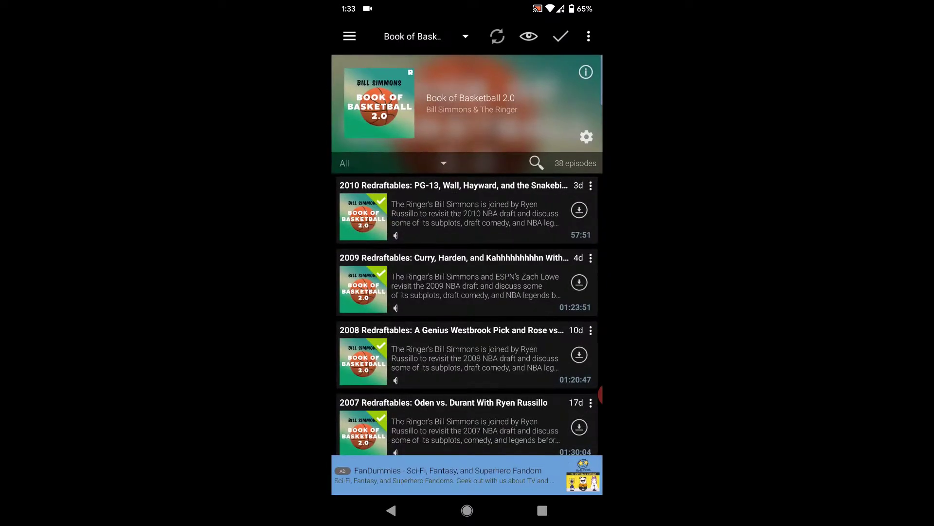
- Leave Podcast Addict's Book of Basketball 2.0 episode list for the home screen
{"action": "left_click", "coordinate": [468, 510]}
- Launch Facebook, then Instagram, jumping Instagram's feed back to the top before going home
{"action": "left_click", "coordinate": [568, 340]}
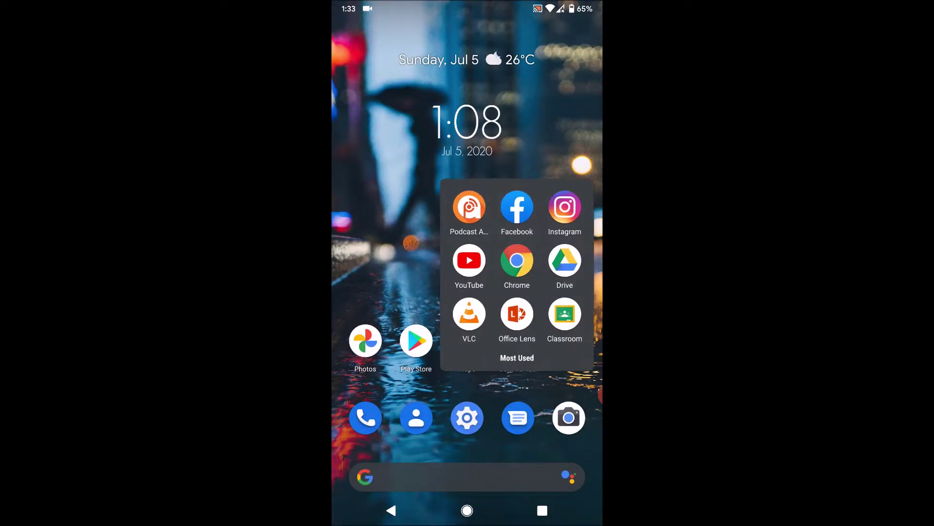
{"action": "left_click", "coordinate": [517, 208]}
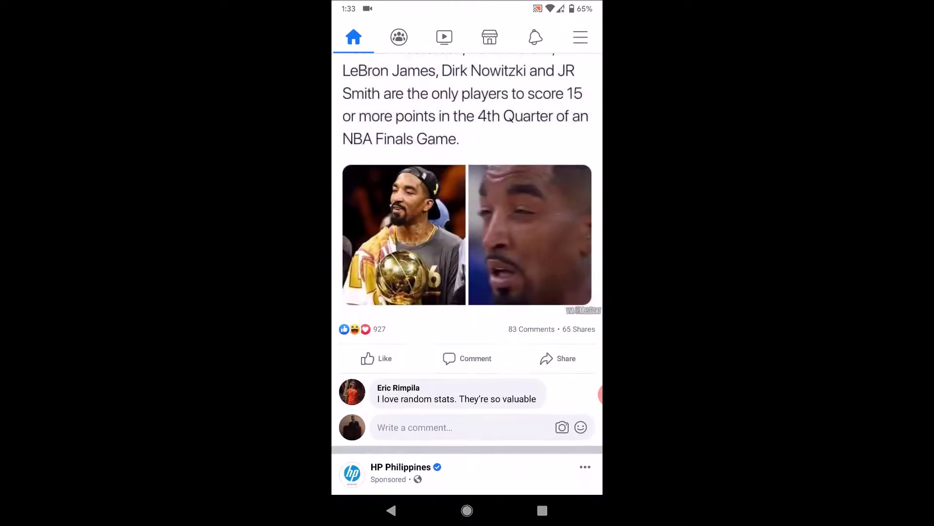
{"action": "left_click", "coordinate": [467, 510]}
{"action": "left_click", "coordinate": [569, 341]}
{"action": "left_click", "coordinate": [563, 203]}
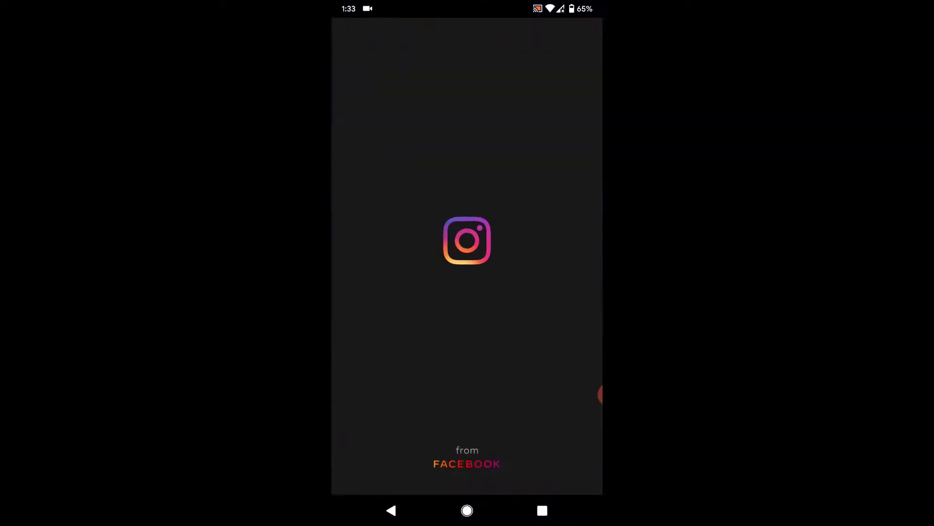
{"action": "scroll", "coordinate": [467, 293], "scroll_direction": "down", "scroll_amount": 5}
{"action": "scroll", "coordinate": [467, 292], "scroll_direction": "down", "scroll_amount": 5}
{"action": "left_click", "coordinate": [358, 478]}
{"action": "scroll", "coordinate": [468, 292], "scroll_direction": "down", "scroll_amount": 5}
{"action": "scroll", "coordinate": [467, 292], "scroll_direction": "down", "scroll_amount": 5}
{"action": "scroll", "coordinate": [467, 292], "scroll_direction": "down", "scroll_amount": 3}
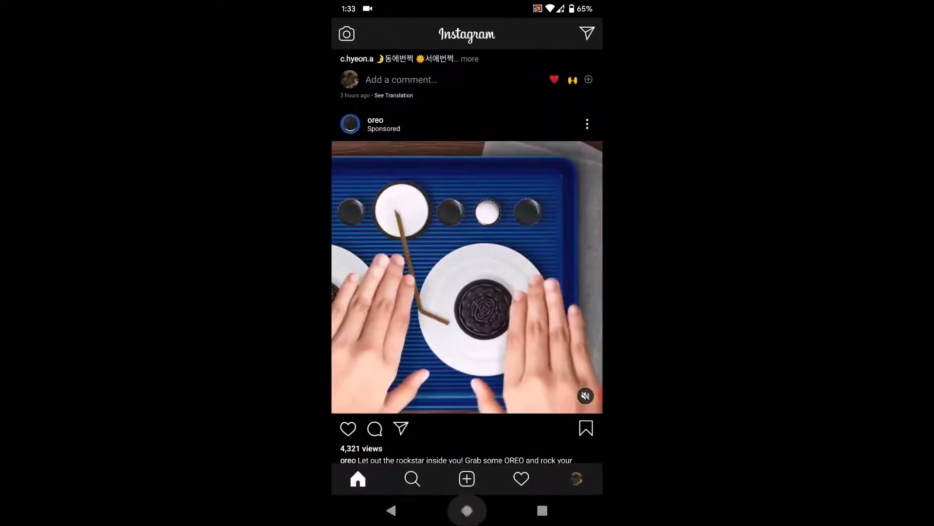
{"action": "left_click", "coordinate": [468, 511]}
- Launch YouTube and then Chrome from the Most Used folder, returning home after each
{"action": "left_click", "coordinate": [569, 342]}
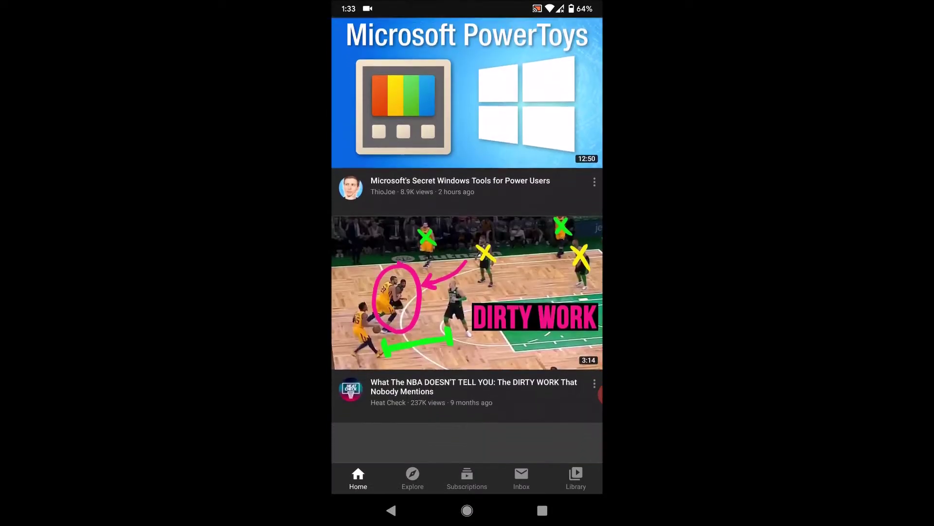
{"action": "scroll", "coordinate": [467, 292], "scroll_direction": "down", "scroll_amount": 5}
{"action": "left_click", "coordinate": [468, 510]}
{"action": "left_click", "coordinate": [555, 343]}
{"action": "left_click", "coordinate": [511, 259]}
{"action": "scroll", "coordinate": [467, 292], "scroll_direction": "down", "scroll_amount": 5}
{"action": "scroll", "coordinate": [467, 292], "scroll_direction": "down", "scroll_amount": 3}
{"action": "left_click", "coordinate": [467, 510]}
- Launch Google Drive from the Most Used folder, then go home and reopen the folder
{"action": "left_click", "coordinate": [555, 343]}
{"action": "left_click", "coordinate": [555, 260]}
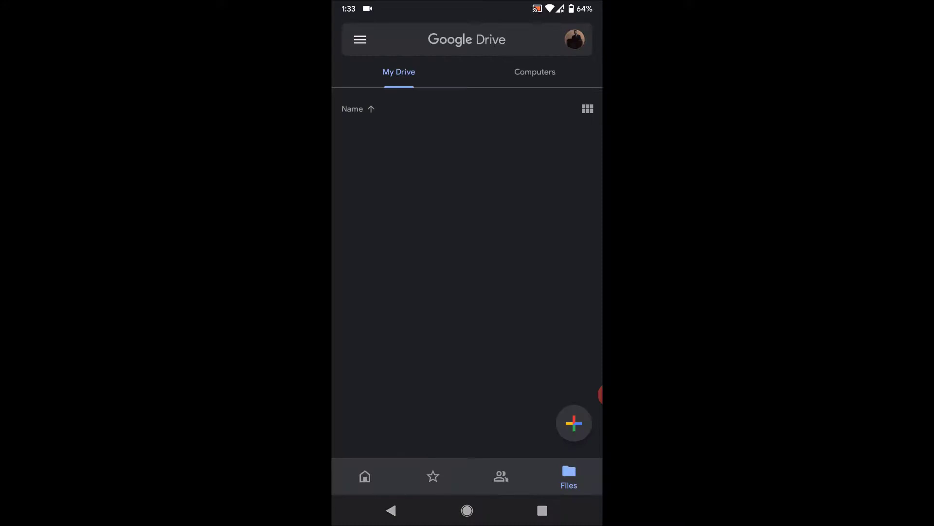
{"action": "scroll", "coordinate": [468, 293], "scroll_direction": "down", "scroll_amount": 5}
{"action": "scroll", "coordinate": [468, 292], "scroll_direction": "down", "scroll_amount": 3}
{"action": "left_click", "coordinate": [467, 510]}
{"action": "left_click", "coordinate": [555, 343]}
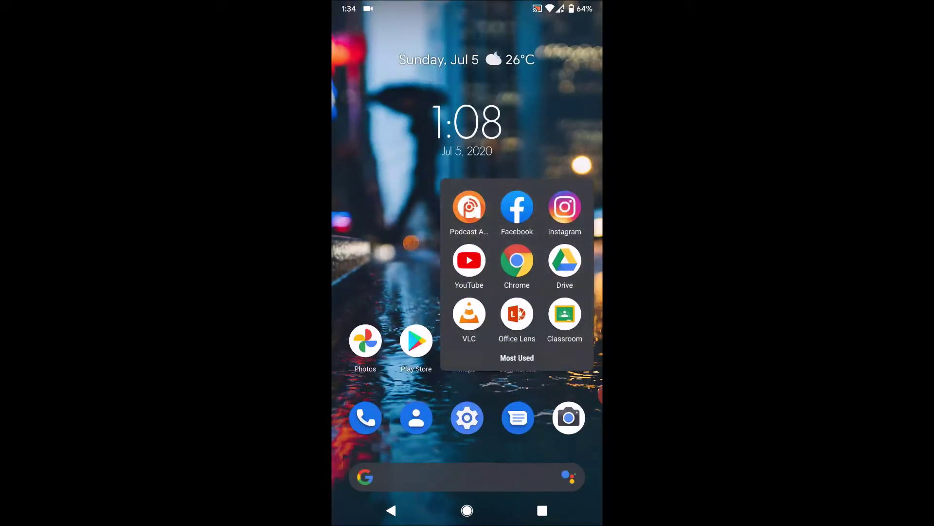
- Launch VLC and open the Hospital Playlist E1 videos
{"action": "left_click", "coordinate": [469, 315]}
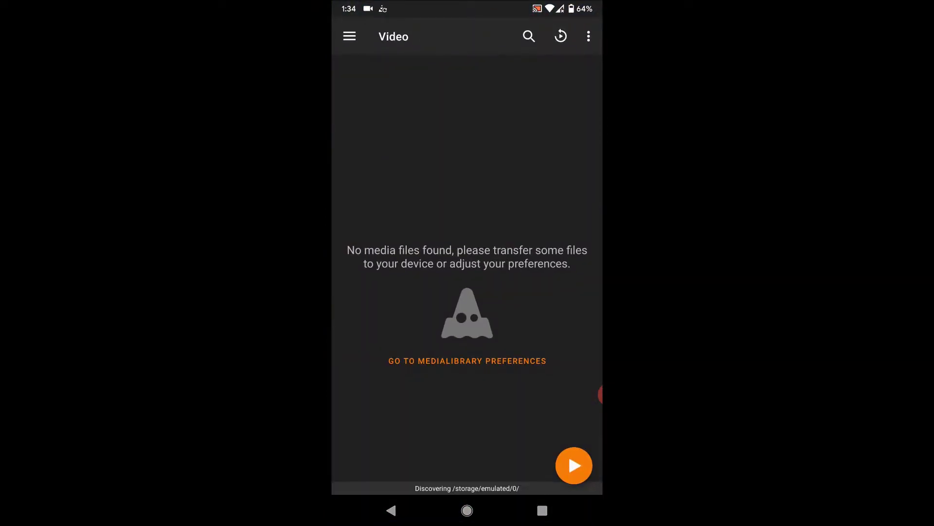
{"action": "scroll", "coordinate": [468, 292], "scroll_direction": "down", "scroll_amount": 1}
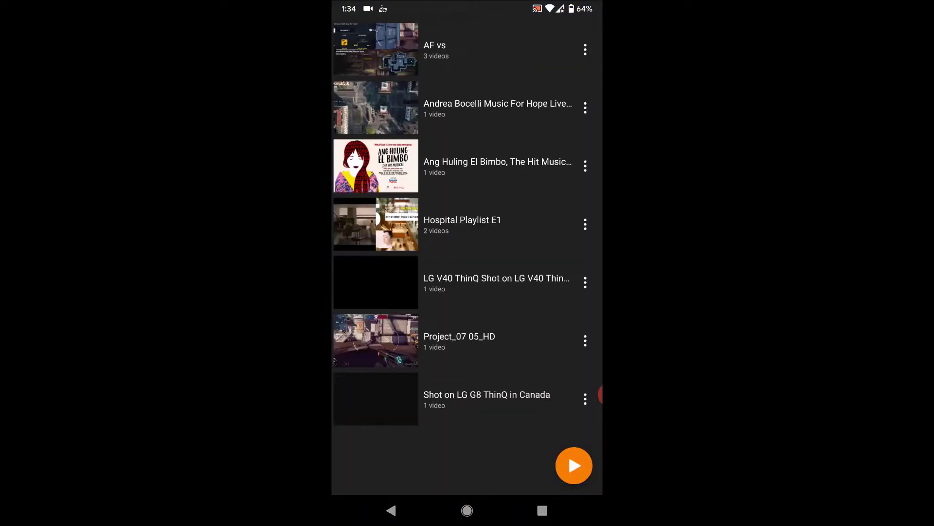
{"action": "left_click", "coordinate": [462, 224]}
{"action": "left_click", "coordinate": [467, 510]}
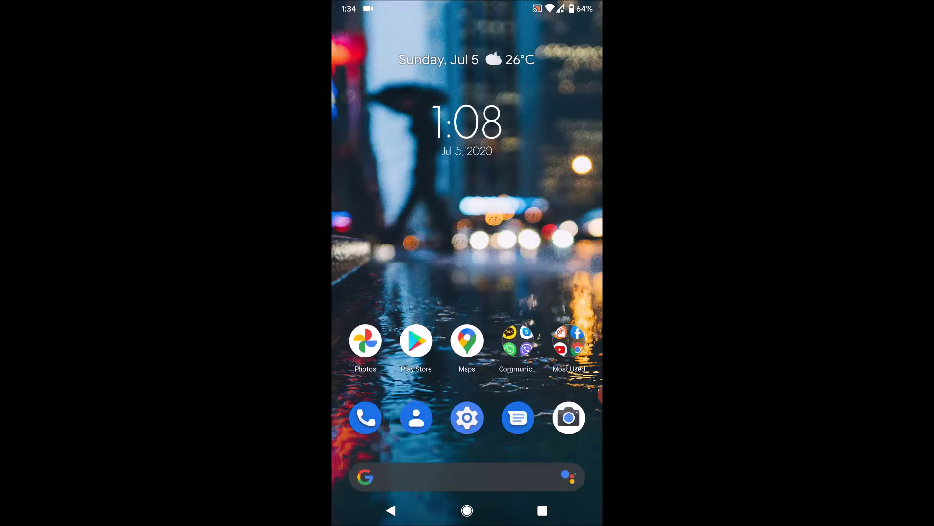
- Open Google Classroom, Settings, and Discord from the Communication folder in turn
{"action": "left_click", "coordinate": [517, 343]}
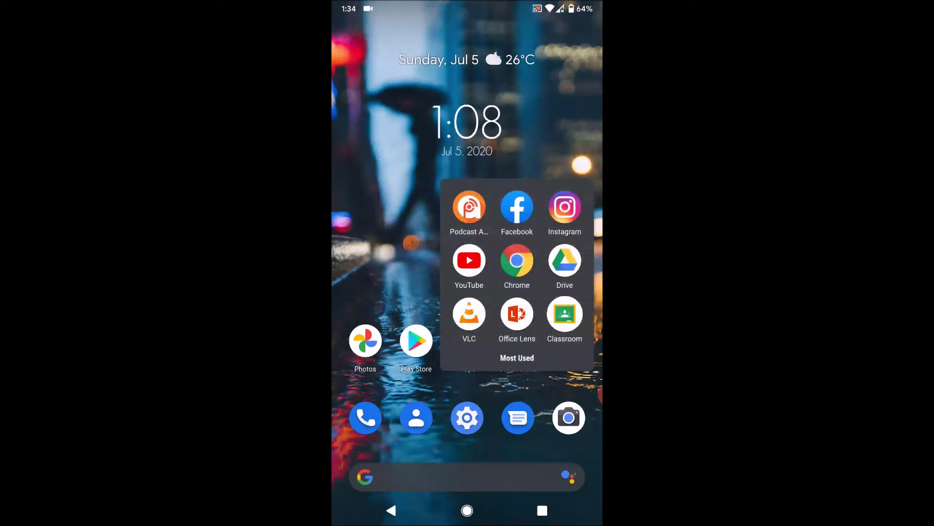
{"action": "left_click", "coordinate": [564, 315]}
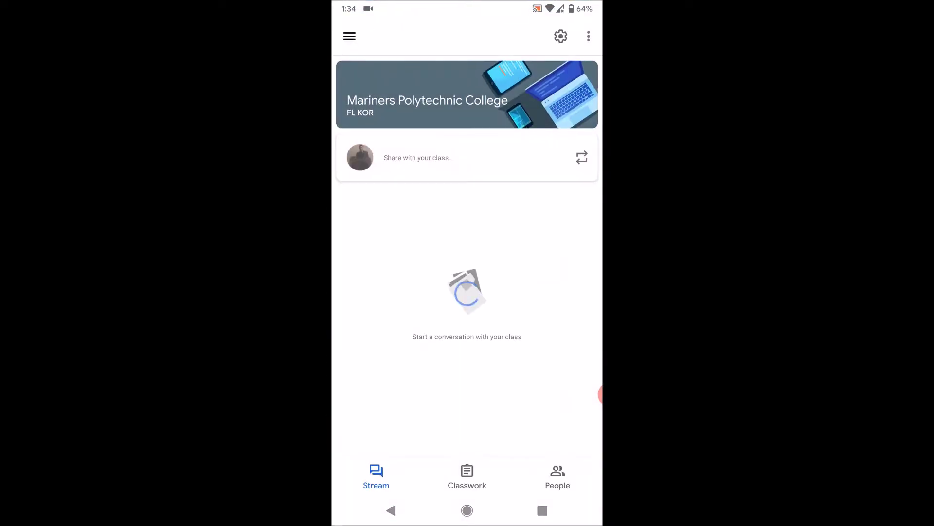
{"action": "left_click", "coordinate": [467, 509]}
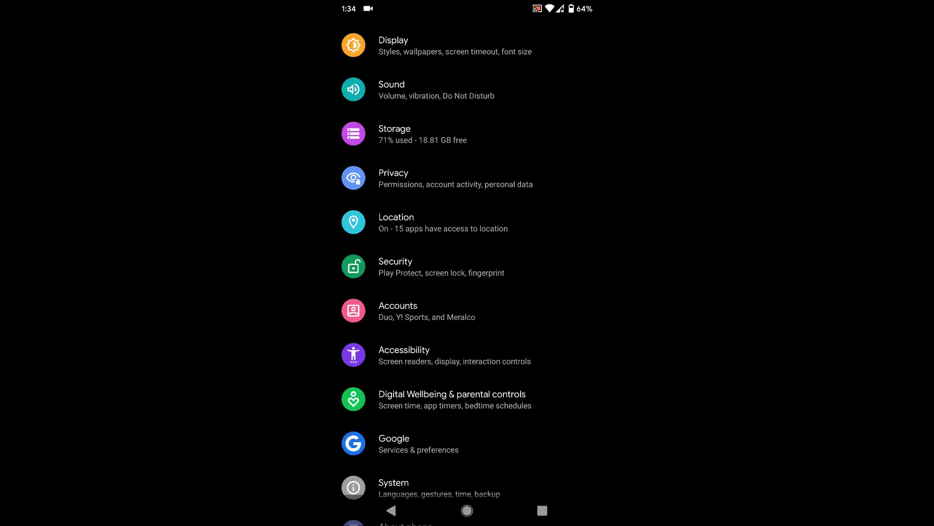
{"action": "left_click", "coordinate": [467, 509]}
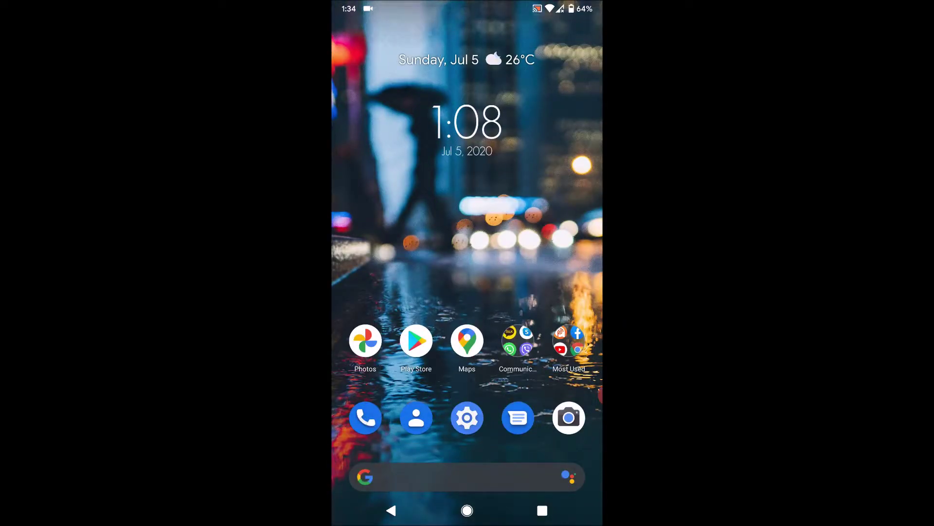
{"action": "left_click", "coordinate": [517, 341]}
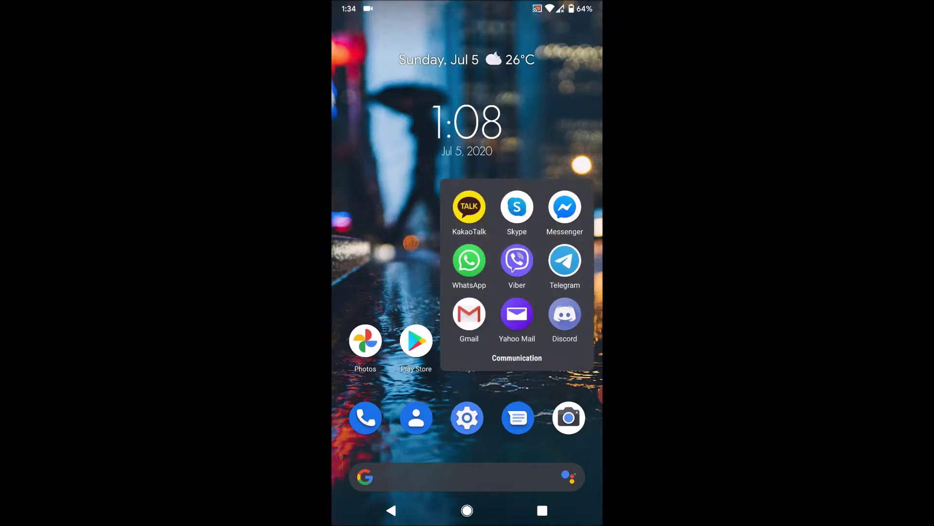
{"action": "left_click", "coordinate": [564, 315]}
{"action": "left_click", "coordinate": [467, 510]}
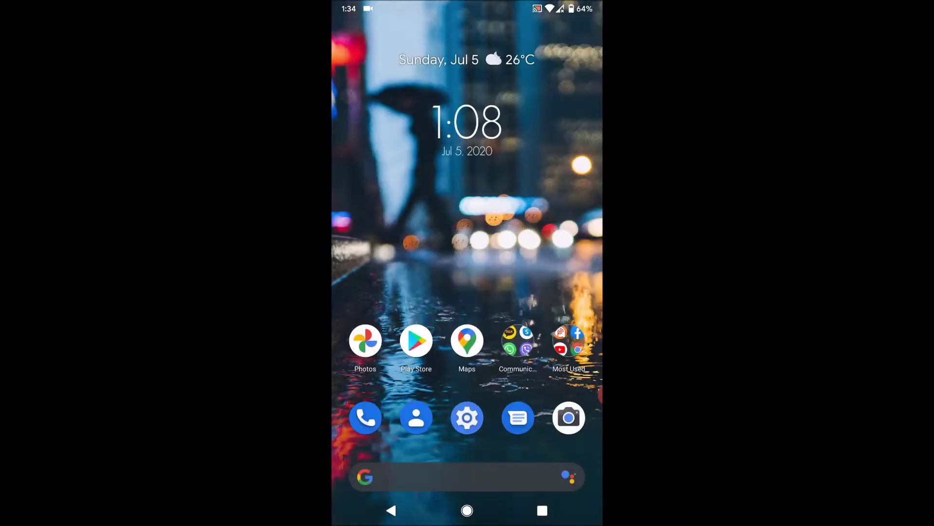
- Check the Play Store's My apps & games for updates, then open Google Photos
{"action": "left_click", "coordinate": [415, 341]}
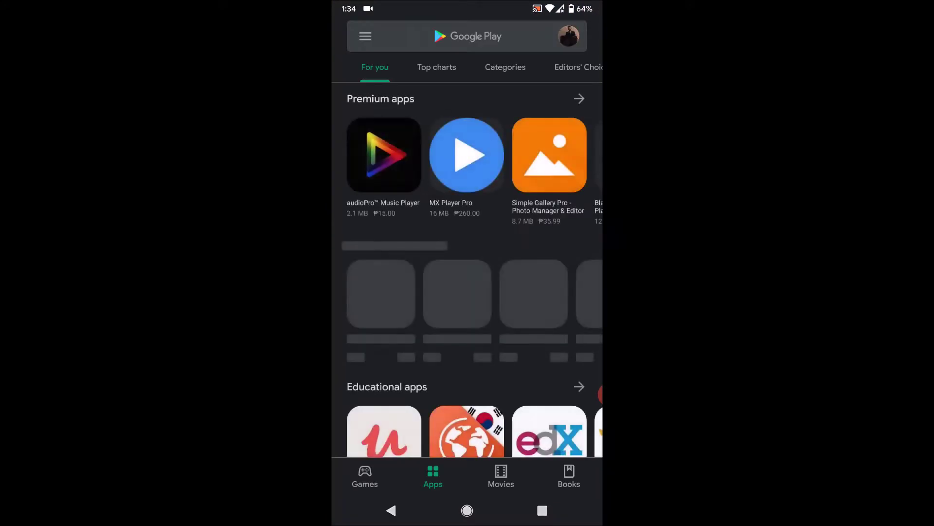
{"action": "left_click", "coordinate": [363, 35]}
{"action": "left_click", "coordinate": [411, 78]}
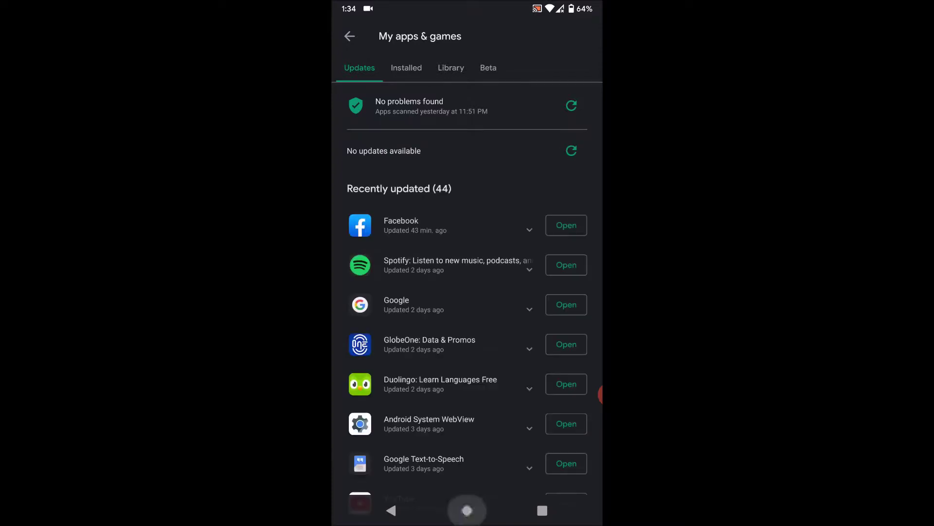
{"action": "left_click", "coordinate": [467, 510]}
{"action": "left_click", "coordinate": [366, 341]}
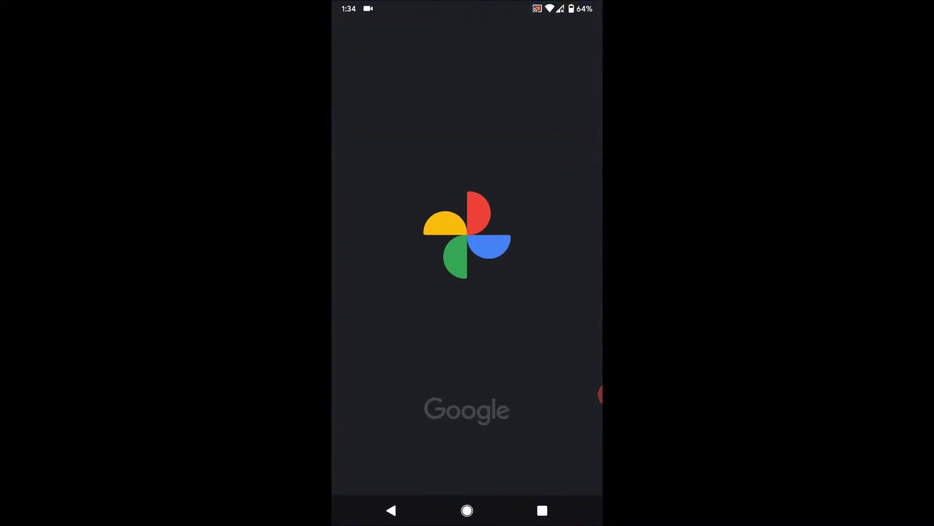
{"action": "scroll", "coordinate": [467, 292], "scroll_direction": "down", "scroll_amount": 5}
{"action": "scroll", "coordinate": [468, 292], "scroll_direction": "down", "scroll_amount": 1}
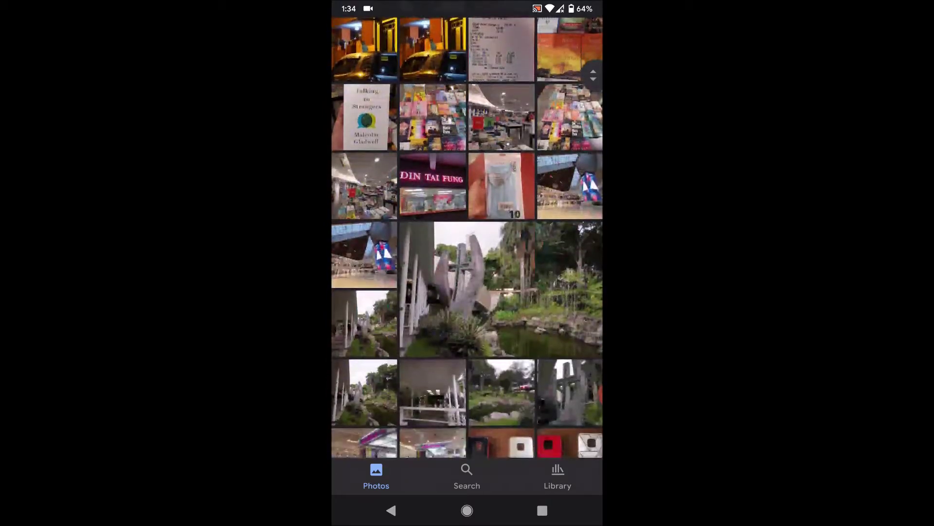
{"action": "left_click", "coordinate": [466, 509]}
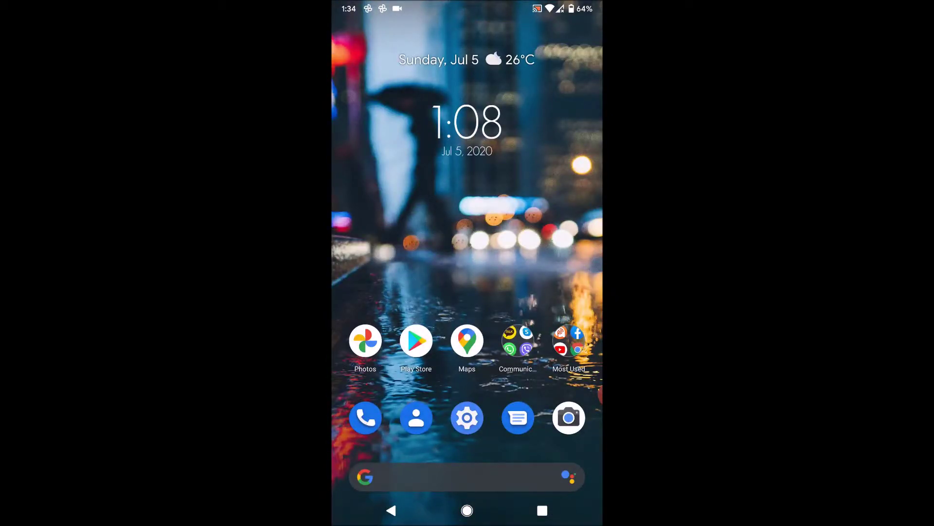
- Reopen Podcast Addict, Facebook and Instagram in turn from the recent apps overview
{"action": "left_click", "coordinate": [543, 510]}
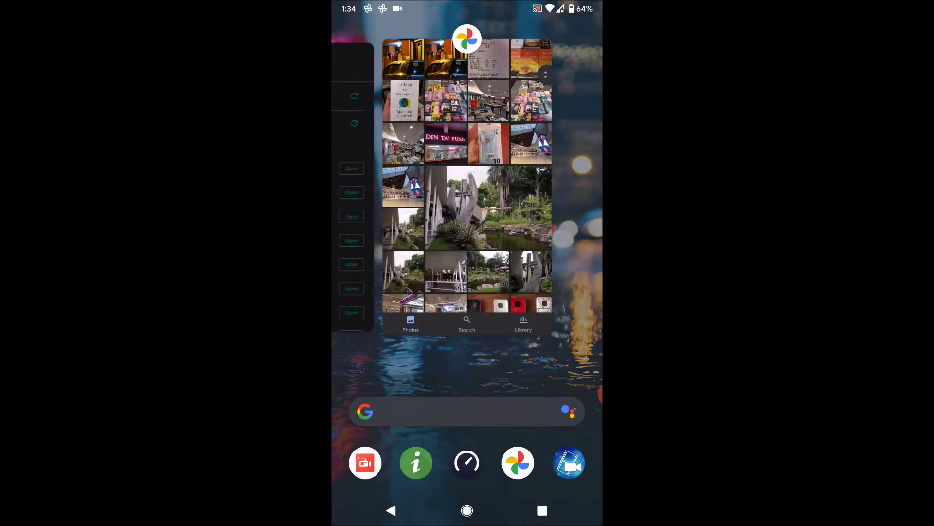
{"action": "scroll", "coordinate": [468, 183], "scroll_direction": "left", "scroll_amount": 5}
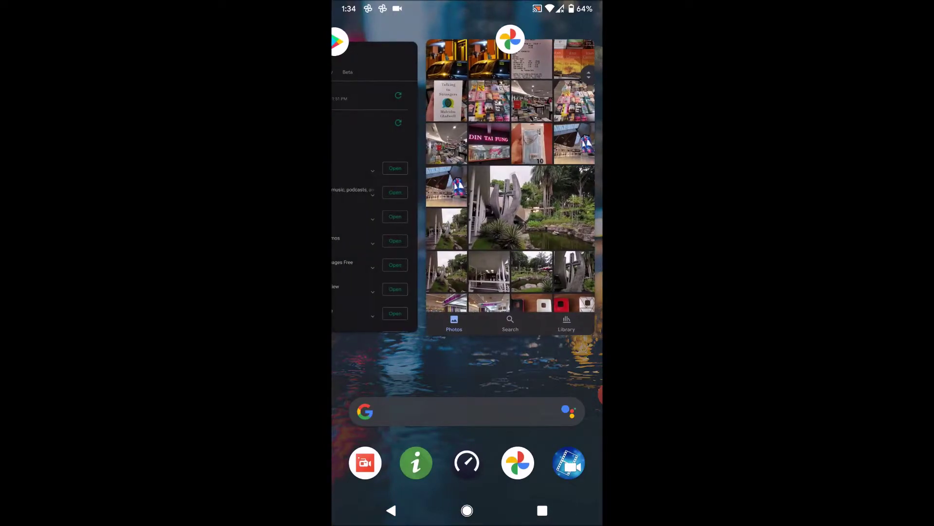
{"action": "scroll", "coordinate": [467, 182], "scroll_direction": "left", "scroll_amount": 2}
{"action": "left_click", "coordinate": [504, 219]}
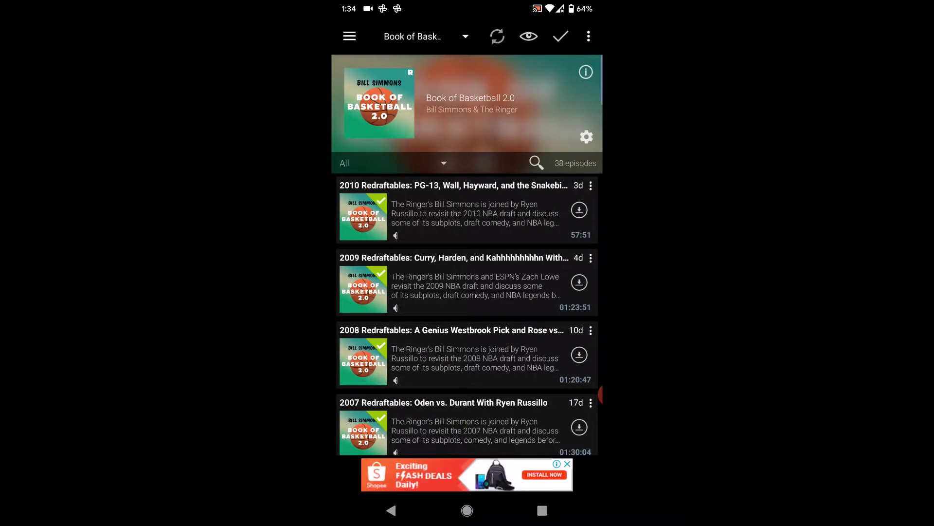
{"action": "left_click", "coordinate": [543, 510]}
{"action": "scroll", "coordinate": [468, 182], "scroll_direction": "right", "scroll_amount": 5}
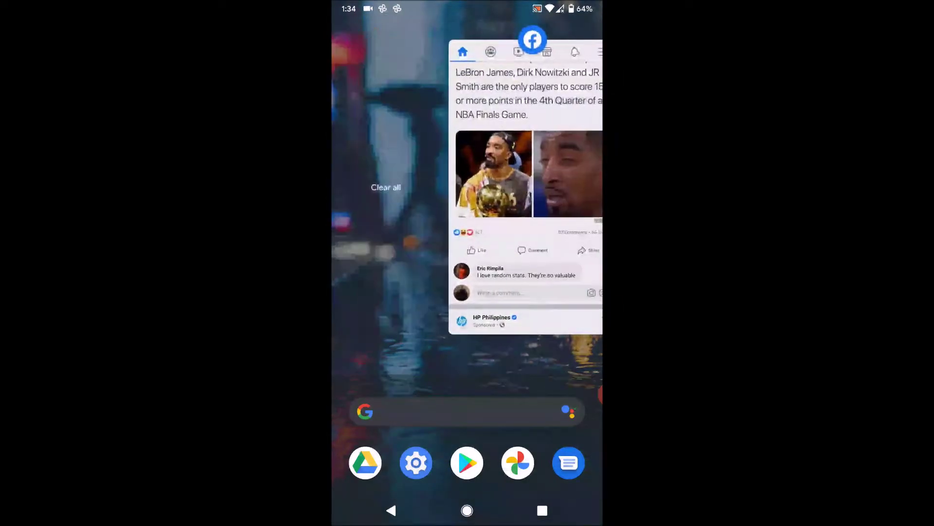
{"action": "left_click", "coordinate": [526, 182]}
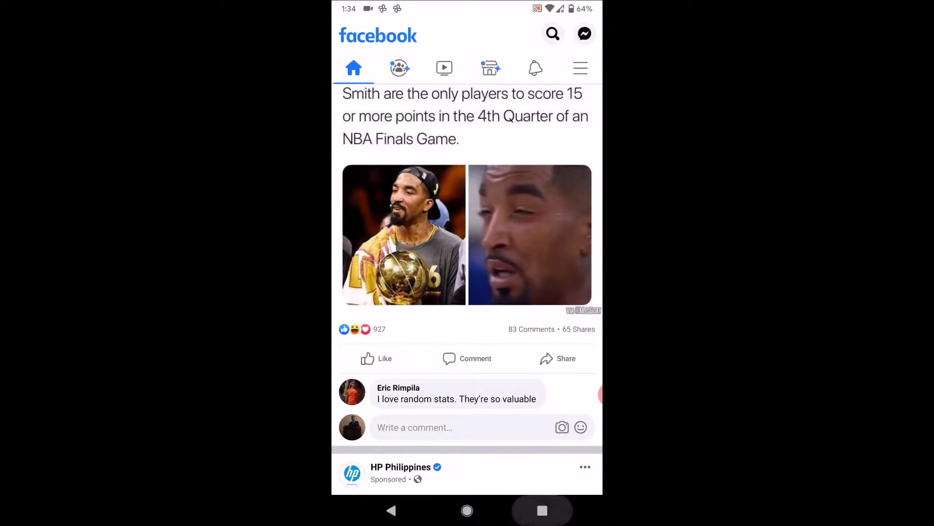
{"action": "left_click", "coordinate": [542, 510]}
{"action": "scroll", "coordinate": [467, 183], "scroll_direction": "left", "scroll_amount": 4}
{"action": "left_click", "coordinate": [526, 183]}
- Switch through YouTube, Chrome and Google Drive, ending in VLC's Hospital Playlist E1 folder
{"action": "left_click", "coordinate": [542, 509]}
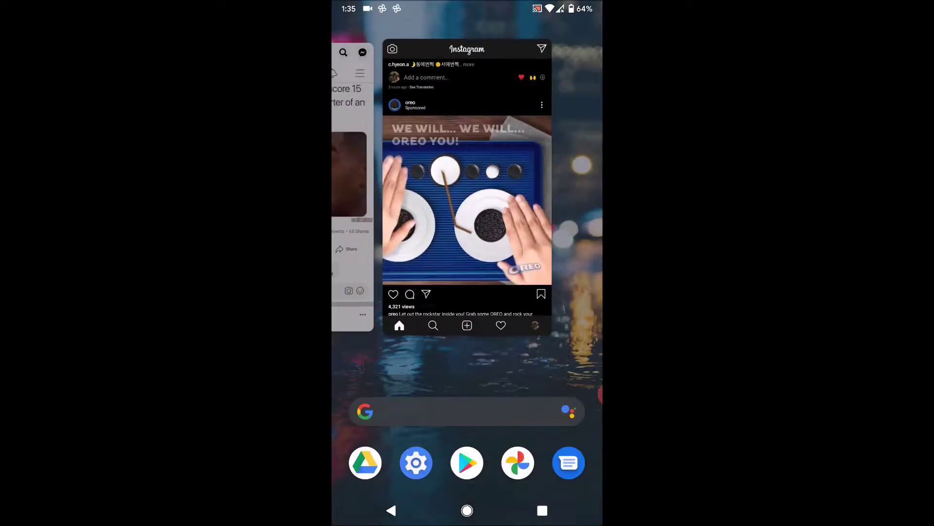
{"action": "scroll", "coordinate": [467, 183], "scroll_direction": "left", "scroll_amount": 4}
{"action": "left_click", "coordinate": [525, 183]}
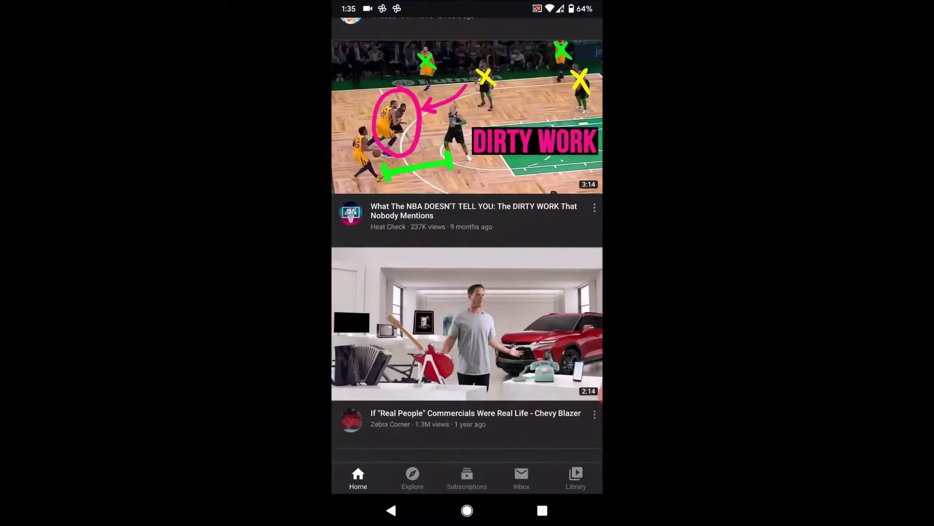
{"action": "left_click", "coordinate": [542, 510]}
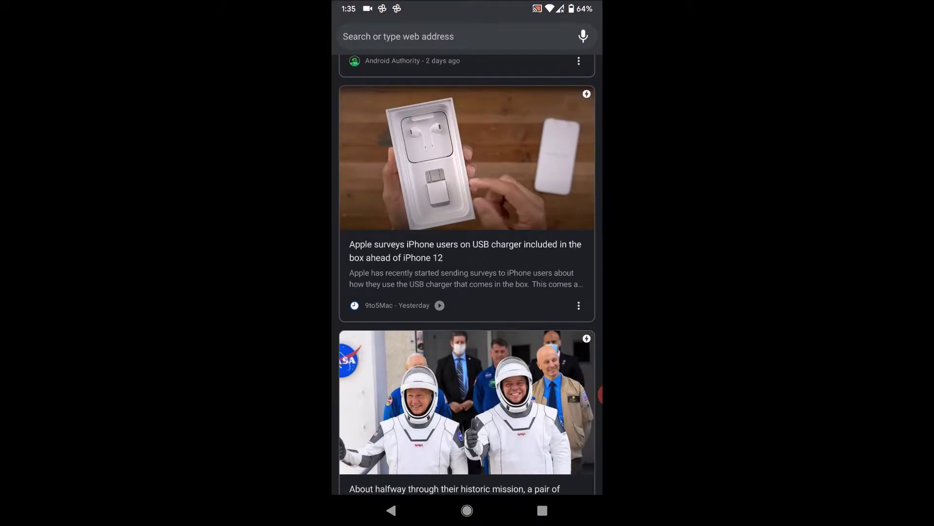
{"action": "left_click", "coordinate": [543, 509]}
{"action": "scroll", "coordinate": [467, 182], "scroll_direction": "left", "scroll_amount": 3}
{"action": "scroll", "coordinate": [467, 182], "scroll_direction": "left", "scroll_amount": 2}
{"action": "left_click", "coordinate": [525, 183]}
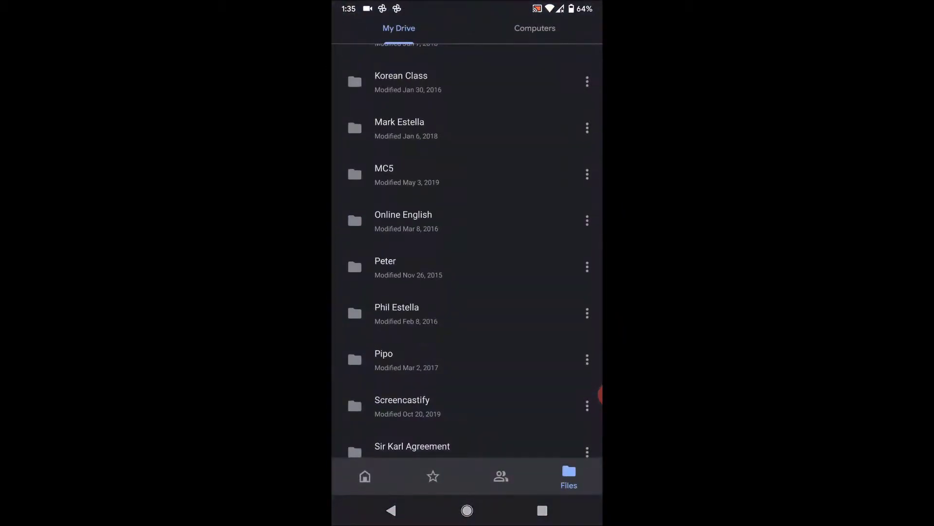
{"action": "left_click", "coordinate": [542, 510]}
{"action": "scroll", "coordinate": [468, 183], "scroll_direction": "left", "scroll_amount": 3}
{"action": "scroll", "coordinate": [467, 182], "scroll_direction": "left", "scroll_amount": 3}
{"action": "left_click", "coordinate": [525, 182]}
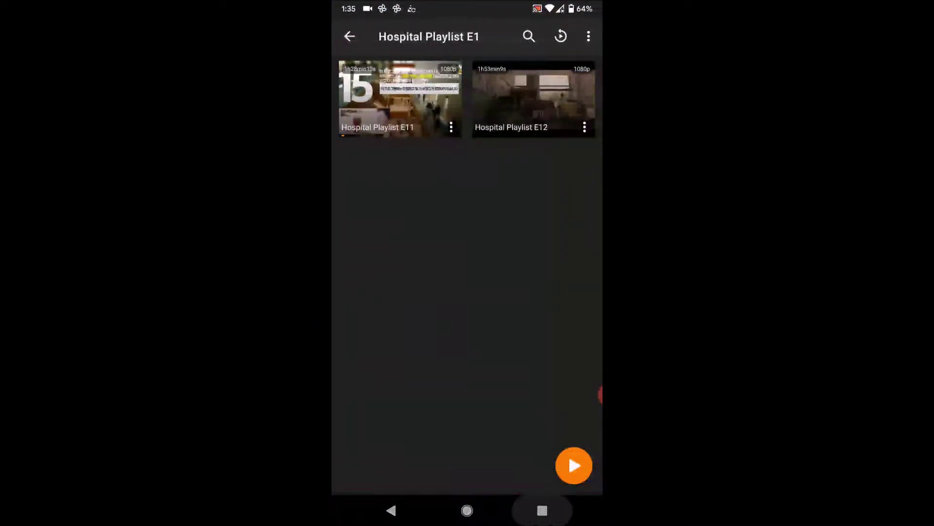
- Reopen the Classroom class stream and then Settings from recent apps
{"action": "left_click", "coordinate": [542, 510]}
{"action": "scroll", "coordinate": [468, 183], "scroll_direction": "left", "scroll_amount": 3}
{"action": "left_click", "coordinate": [389, 183]}
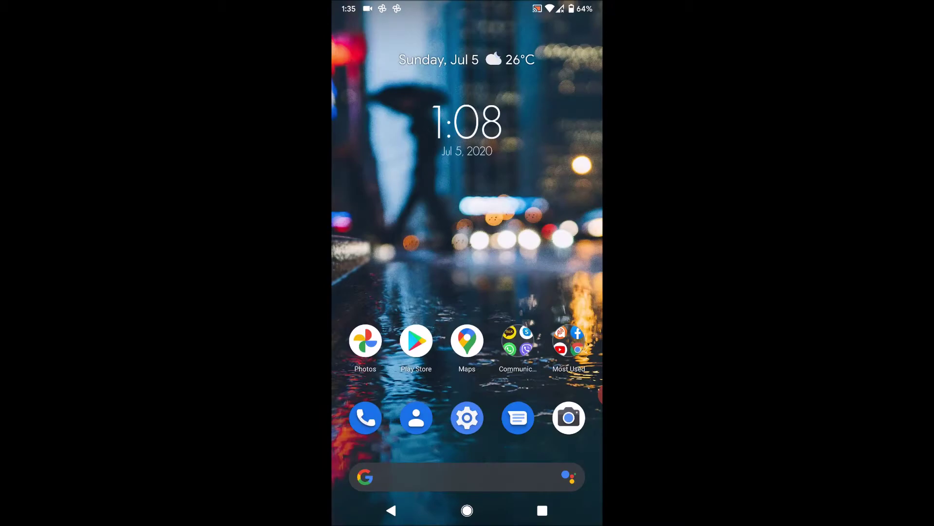
{"action": "left_click", "coordinate": [543, 510]}
{"action": "scroll", "coordinate": [467, 182], "scroll_direction": "left", "scroll_amount": 3}
{"action": "left_click", "coordinate": [526, 182]}
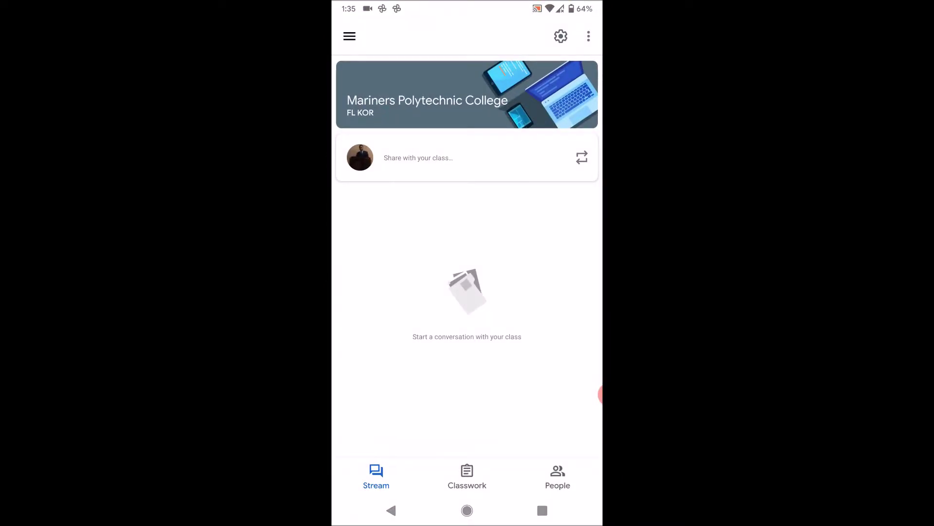
{"action": "left_click", "coordinate": [543, 510]}
{"action": "scroll", "coordinate": [468, 182], "scroll_direction": "left", "scroll_amount": 3}
{"action": "left_click", "coordinate": [511, 183]}
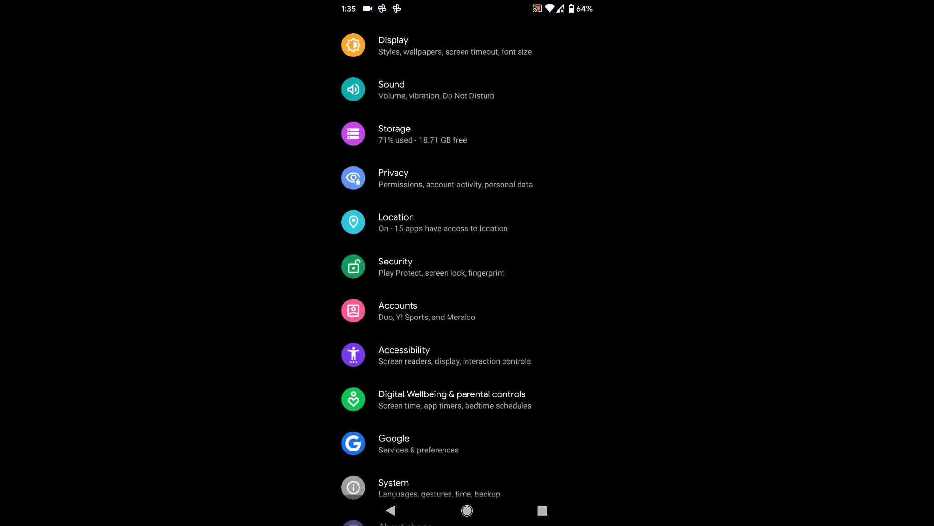
- Reopen Discord, Play Store's My apps & games and Google Photos, then clear all recents
{"action": "left_click", "coordinate": [542, 510]}
{"action": "scroll", "coordinate": [468, 183], "scroll_direction": "left", "scroll_amount": 3}
{"action": "left_click", "coordinate": [540, 183]}
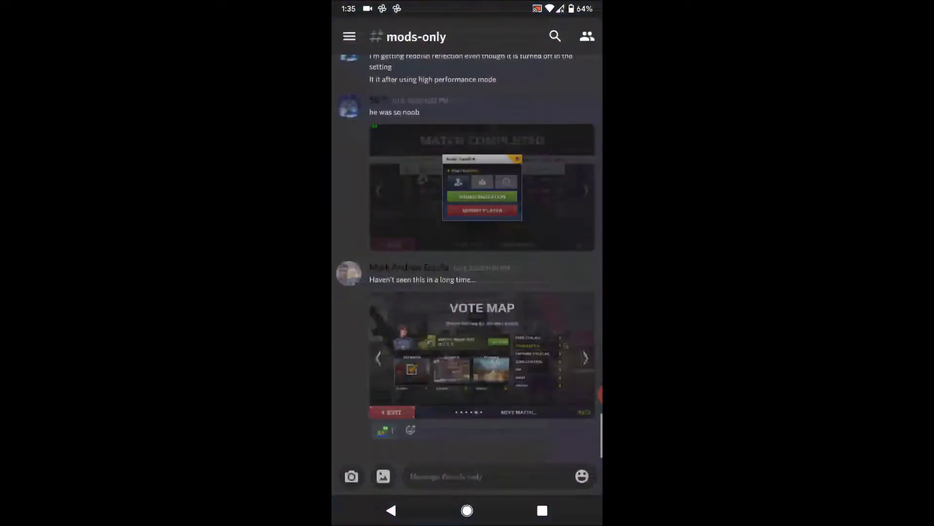
{"action": "left_click", "coordinate": [543, 510]}
{"action": "scroll", "coordinate": [468, 183], "scroll_direction": "left", "scroll_amount": 3}
{"action": "left_click", "coordinate": [525, 183]}
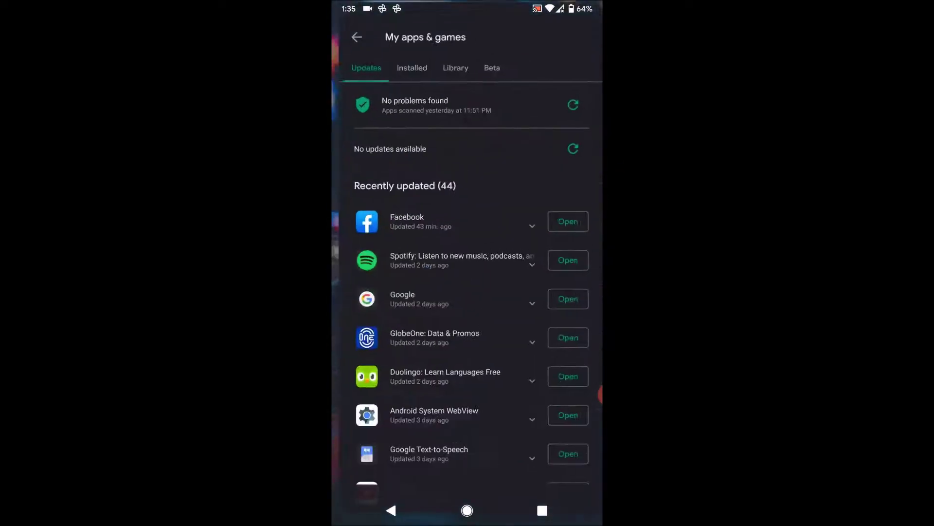
{"action": "left_click", "coordinate": [543, 510]}
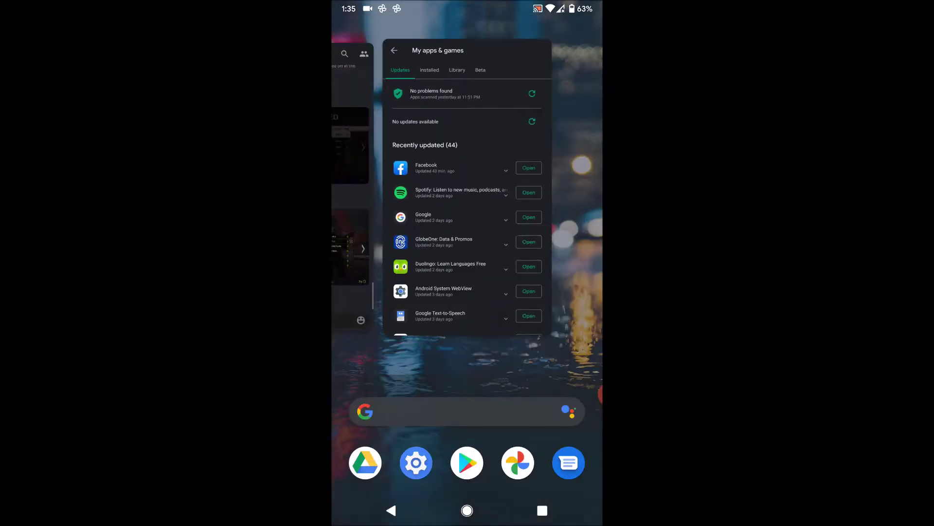
{"action": "scroll", "coordinate": [467, 183], "scroll_direction": "left", "scroll_amount": 3}
{"action": "left_click", "coordinate": [511, 183]}
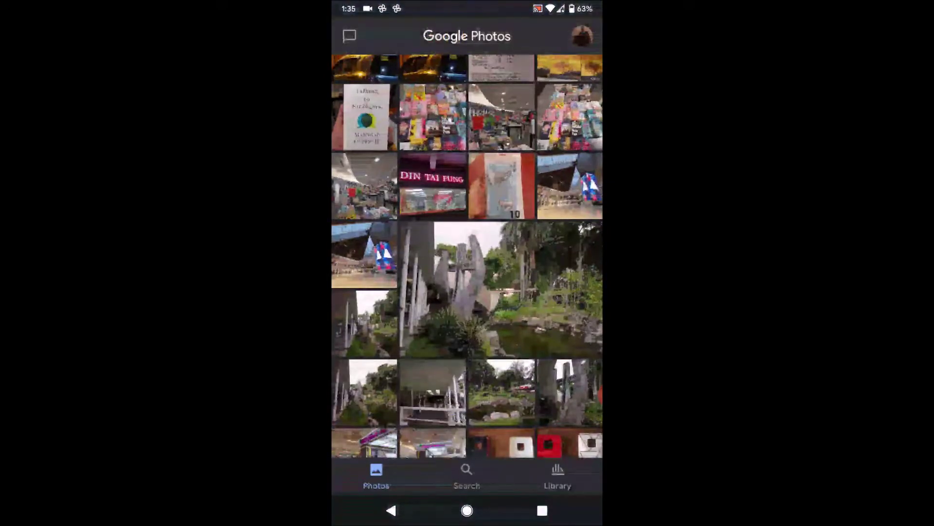
{"action": "left_click", "coordinate": [542, 510]}
{"action": "scroll", "coordinate": [467, 182], "scroll_direction": "left", "scroll_amount": 5}
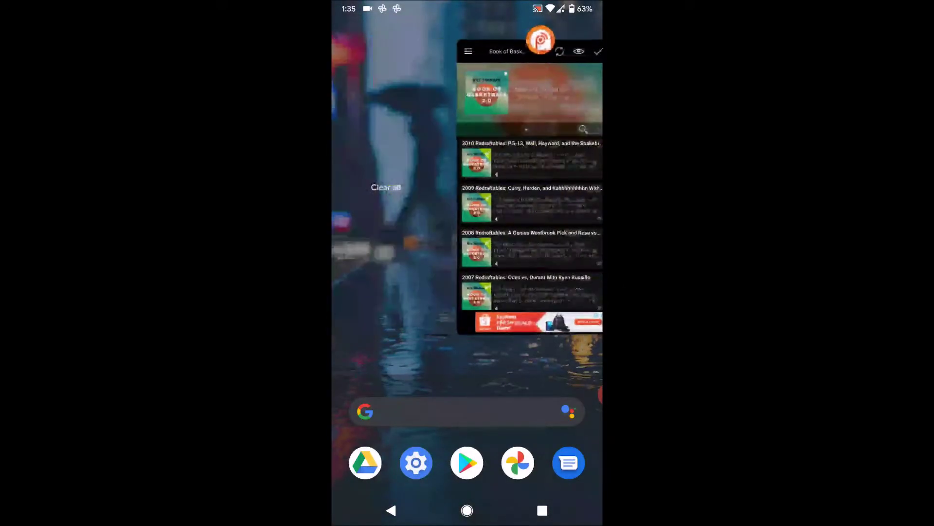
{"action": "left_click", "coordinate": [386, 187]}
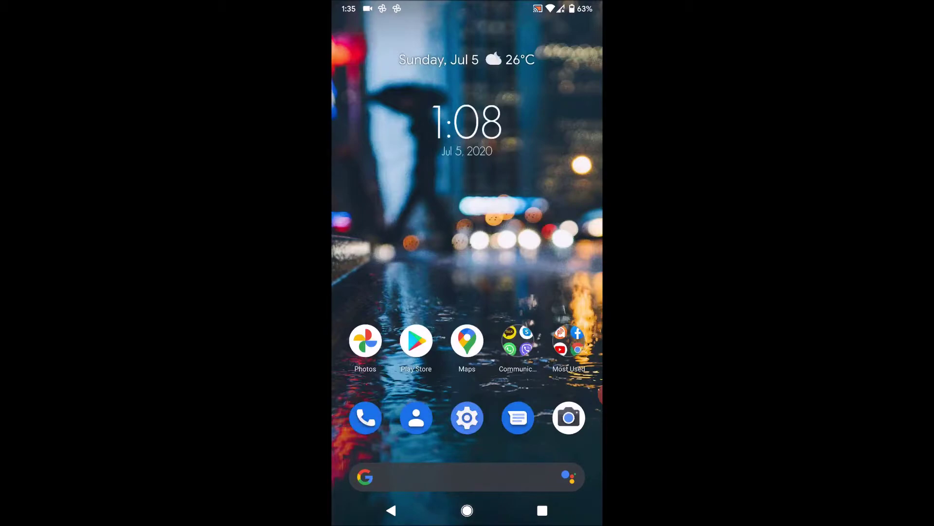
- Pan around Manila in Google Maps, drop a pin, and view the saved places list
{"action": "left_click", "coordinate": [468, 340]}
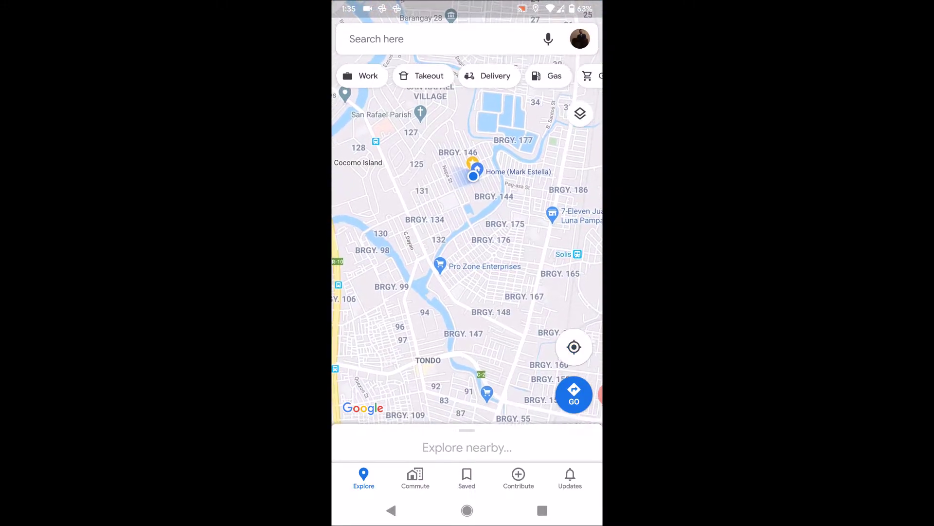
{"action": "mouse_move", "coordinate": [467, 329]}
{"action": "left_mouse_down"}
{"action": "mouse_move", "coordinate": [467, 146]}
{"action": "mouse_move", "coordinate": [467, 351]}
{"action": "left_mouse_up"}
{"action": "left_click", "coordinate": [509, 323]}
{"action": "left_click", "coordinate": [354, 39]}
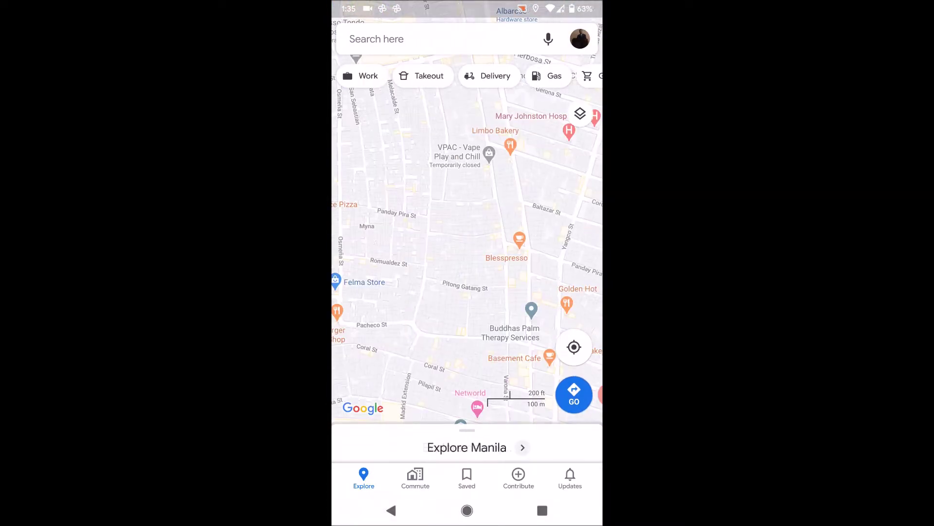
{"action": "left_click_drag", "start_coordinate": [467, 183], "coordinate": [467, 329]}
{"action": "left_click", "coordinate": [467, 478]}
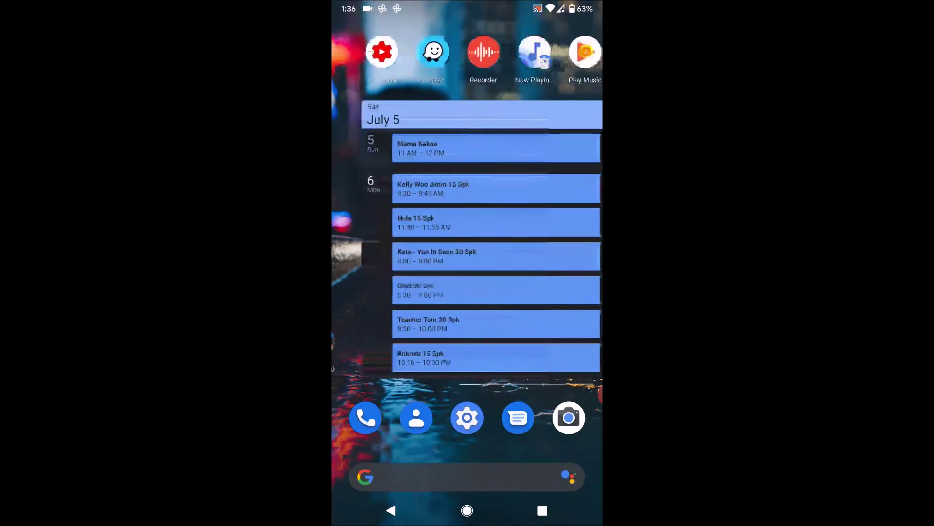
- Launch YT Studio, then Play Music, and show its full song list
{"action": "left_click", "coordinate": [366, 51]}
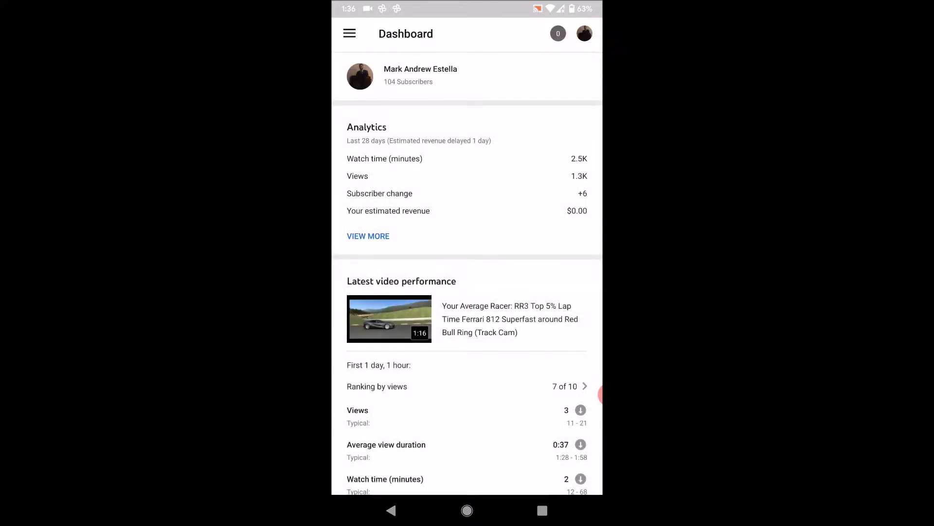
{"action": "scroll", "coordinate": [468, 292], "scroll_direction": "down", "scroll_amount": 5}
{"action": "scroll", "coordinate": [467, 292], "scroll_direction": "up", "scroll_amount": 5}
{"action": "scroll", "coordinate": [467, 292], "scroll_direction": "down", "scroll_amount": 2}
{"action": "left_click", "coordinate": [467, 510]}
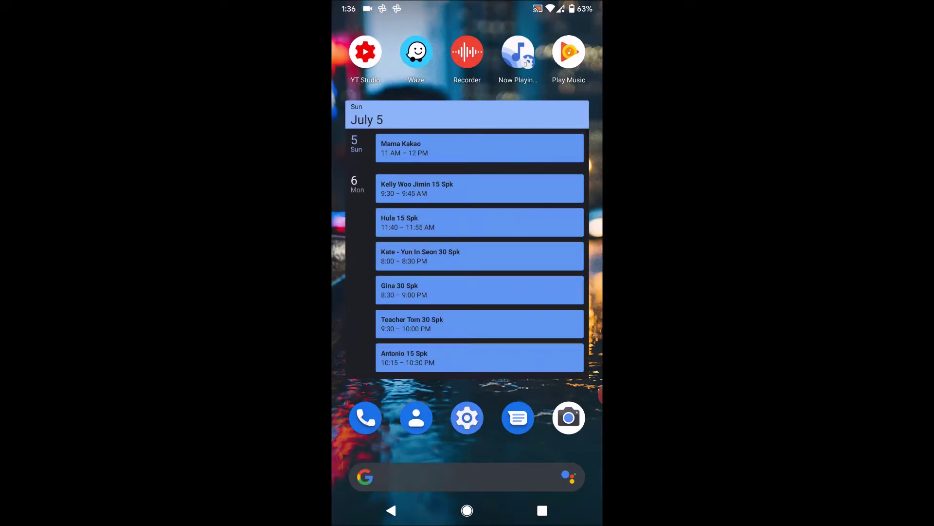
{"action": "left_click", "coordinate": [569, 52]}
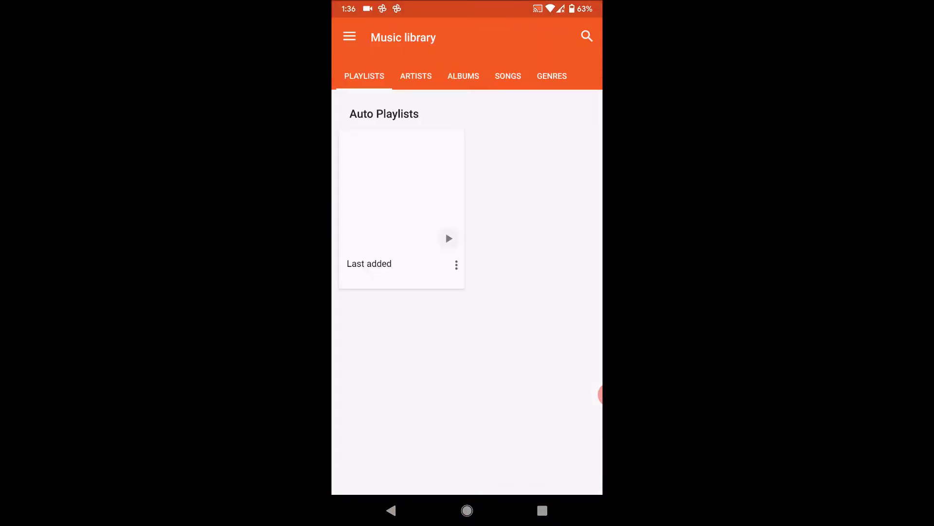
{"action": "left_click", "coordinate": [509, 77]}
{"action": "scroll", "coordinate": [467, 292], "scroll_direction": "down", "scroll_amount": 10}
{"action": "scroll", "coordinate": [467, 292], "scroll_direction": "down", "scroll_amount": 5}
- Show It's a Beautiful Day's now-playing screen, go home, then reopen Facebook and Instagram
{"action": "left_click", "coordinate": [438, 473]}
{"action": "left_click", "coordinate": [467, 509]}
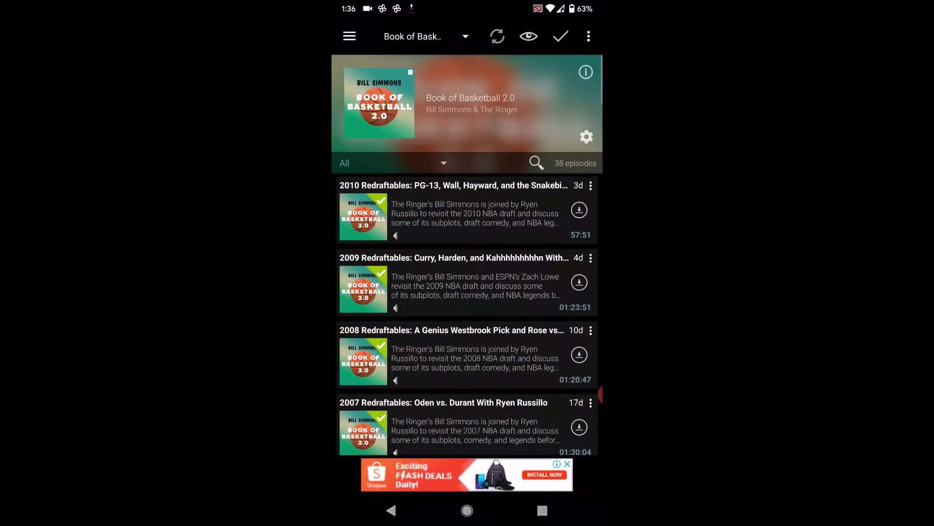
{"action": "left_click", "coordinate": [542, 511]}
{"action": "left_click_drag", "start_coordinate": [380, 183], "coordinate": [554, 183]}
{"action": "left_click", "coordinate": [526, 183]}
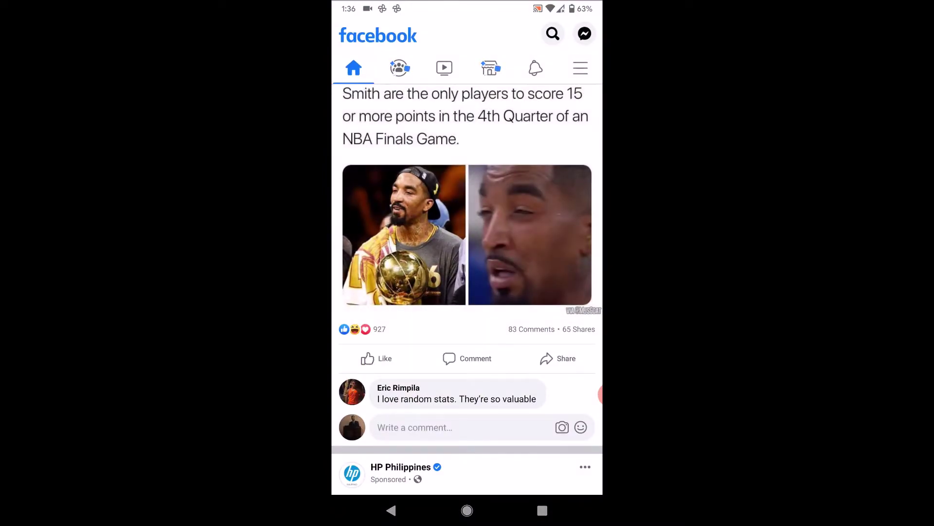
{"action": "left_click", "coordinate": [542, 511]}
{"action": "left_click_drag", "start_coordinate": [380, 183], "coordinate": [570, 183]}
{"action": "left_click", "coordinate": [525, 183]}
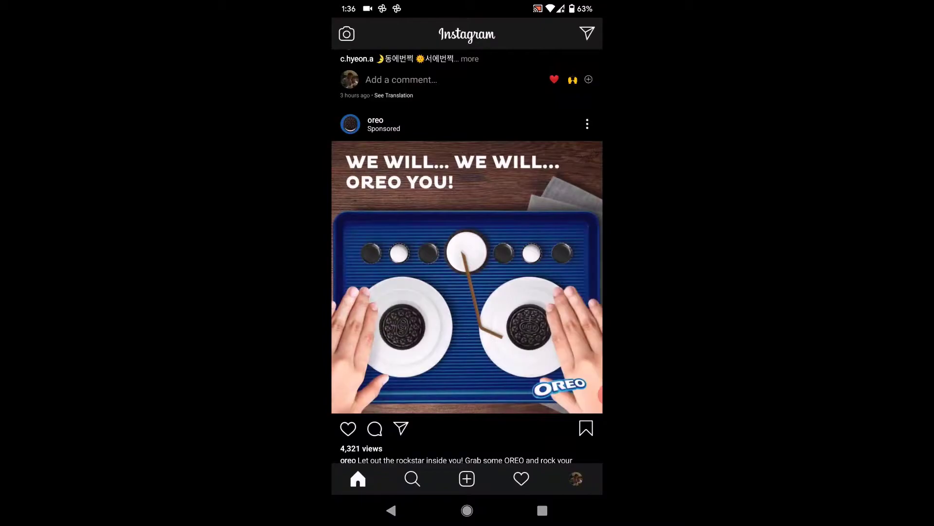
- Reopen YouTube, Chrome's news feed and Google Drive's folder list, ending in the recents overview
{"action": "left_click", "coordinate": [542, 510]}
{"action": "left_click_drag", "start_coordinate": [379, 183], "coordinate": [569, 183]}
{"action": "left_click", "coordinate": [482, 183]}
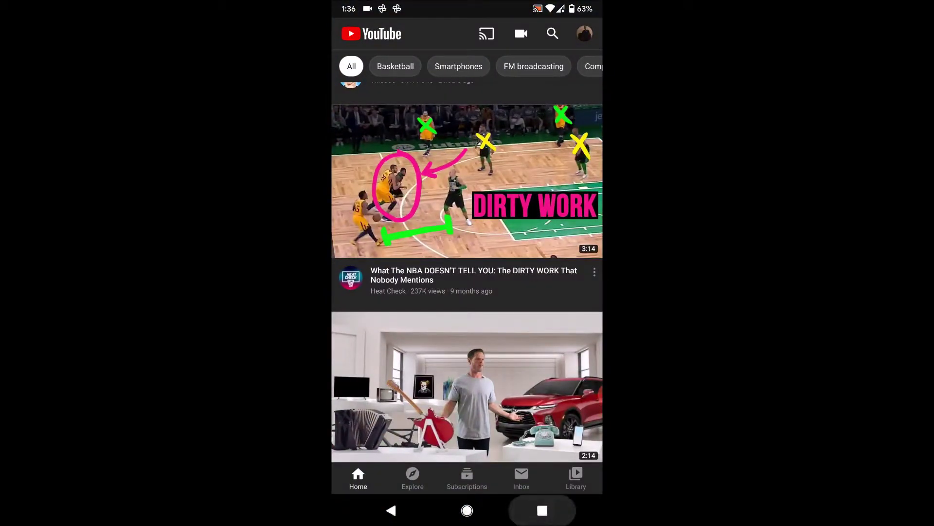
{"action": "left_click", "coordinate": [542, 511]}
{"action": "left_click_drag", "start_coordinate": [379, 183], "coordinate": [570, 182]}
{"action": "left_click", "coordinate": [532, 183]}
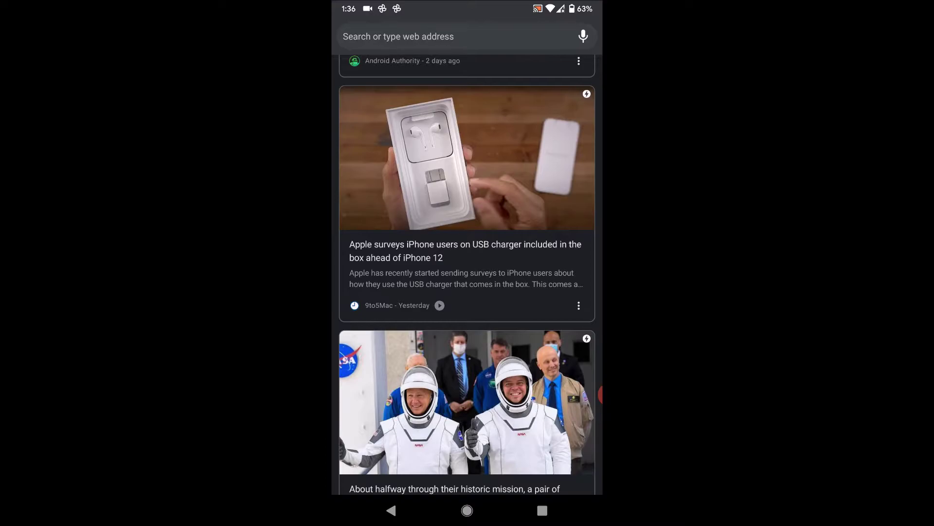
{"action": "left_click", "coordinate": [543, 510]}
{"action": "left_click_drag", "start_coordinate": [379, 183], "coordinate": [569, 183]}
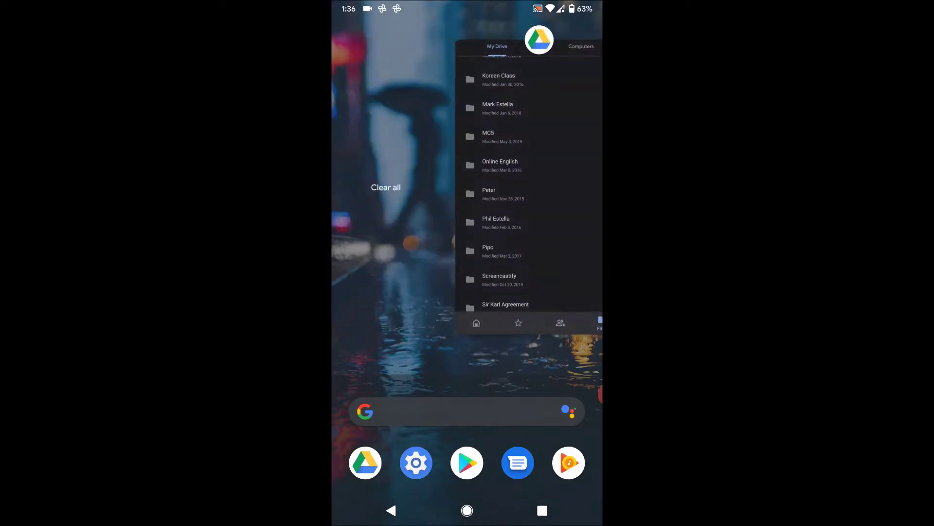
{"action": "left_click", "coordinate": [532, 182]}
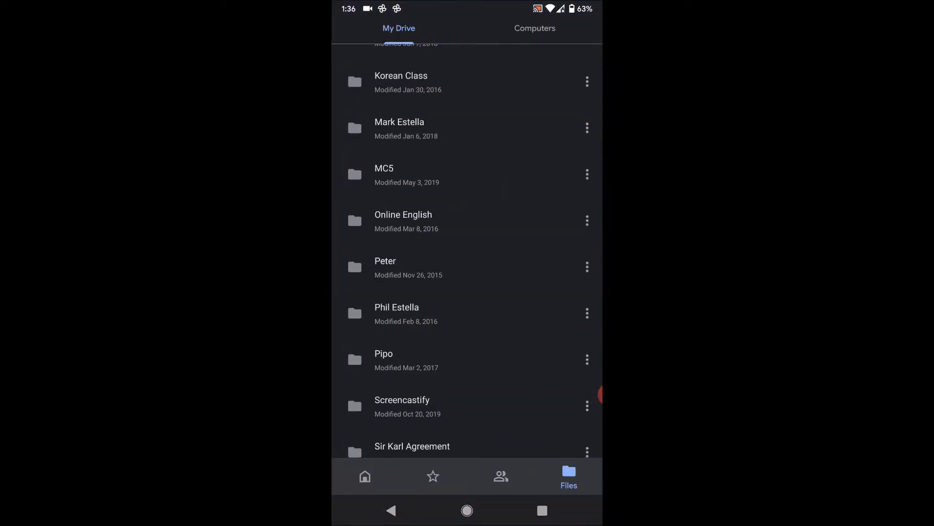
{"action": "scroll", "coordinate": [467, 262], "scroll_direction": "down", "scroll_amount": 1}
{"action": "left_click", "coordinate": [542, 510]}
{"action": "left_click_drag", "start_coordinate": [379, 183], "coordinate": [570, 183]}
- Reopen VLC's Hospital Playlist E1 folder, Google Classroom and Settings from recent apps
{"action": "left_click", "coordinate": [526, 146]}
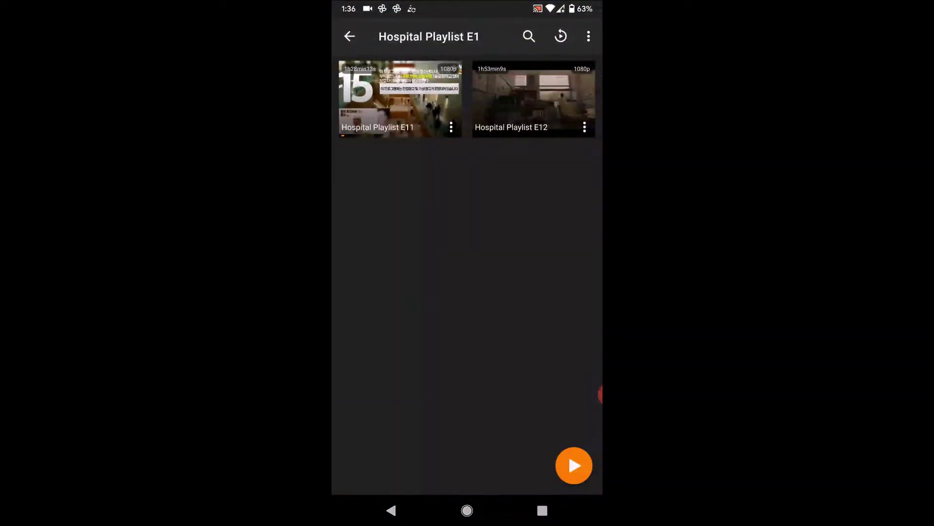
{"action": "left_click", "coordinate": [542, 510]}
{"action": "left_click_drag", "start_coordinate": [379, 182], "coordinate": [570, 183]}
{"action": "left_click", "coordinate": [526, 183]}
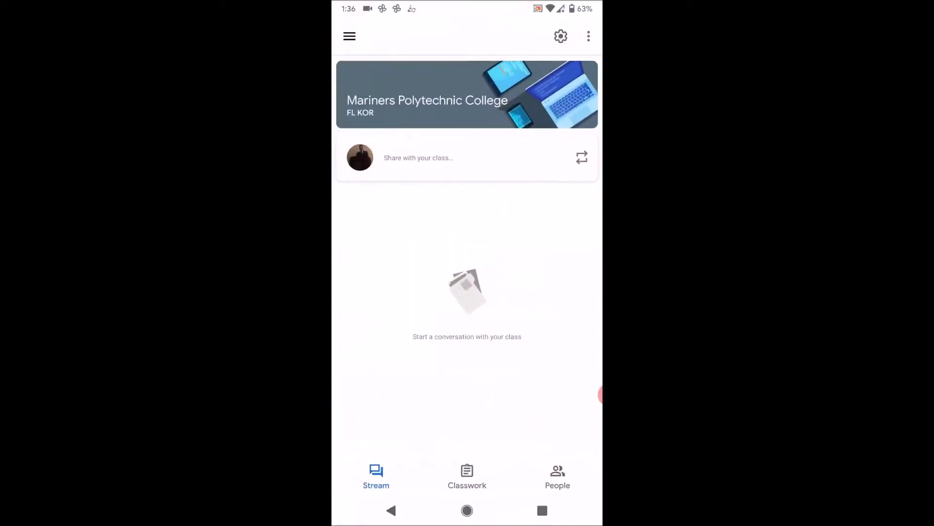
{"action": "left_click", "coordinate": [542, 510]}
{"action": "mouse_move", "coordinate": [380, 183]}
{"action": "left_mouse_down"}
{"action": "mouse_move", "coordinate": [570, 182]}
{"action": "mouse_move", "coordinate": [380, 183]}
{"action": "left_mouse_up"}
{"action": "left_click", "coordinate": [526, 182]}
- Reopen Discord, the Play Store and Google Photos from recent apps
{"action": "left_click", "coordinate": [541, 510]}
{"action": "mouse_move", "coordinate": [555, 182]}
{"action": "left_mouse_down"}
{"action": "mouse_move", "coordinate": [380, 183]}
{"action": "mouse_move", "coordinate": [570, 182]}
{"action": "left_mouse_up"}
{"action": "left_click", "coordinate": [511, 183]}
{"action": "left_click", "coordinate": [542, 510]}
{"action": "left_click_drag", "start_coordinate": [380, 183], "coordinate": [569, 183]}
{"action": "left_click", "coordinate": [525, 183]}
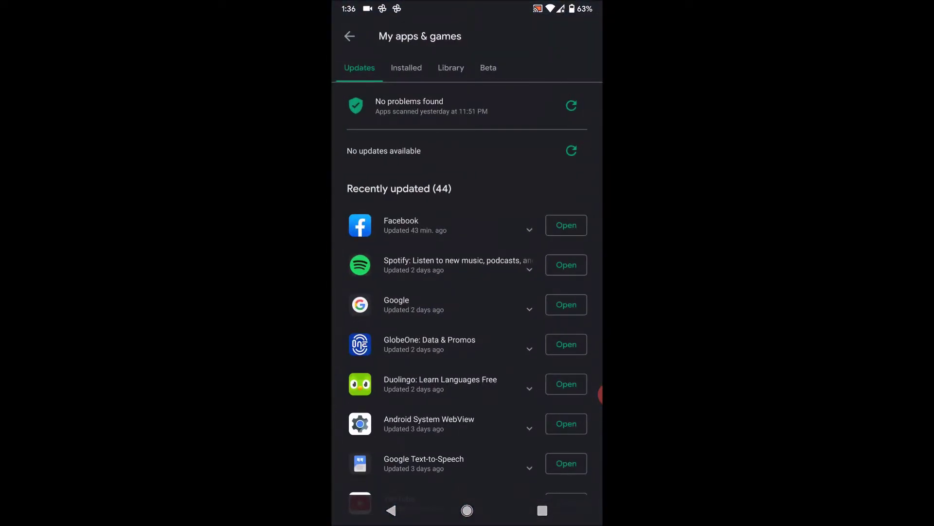
{"action": "left_click", "coordinate": [542, 511]}
{"action": "left_click_drag", "start_coordinate": [379, 183], "coordinate": [569, 183]}
{"action": "left_click", "coordinate": [526, 183]}
- Reopen Google Maps, the YouTube Studio dashboard and Play Music, then clear all recents
{"action": "left_click", "coordinate": [542, 510]}
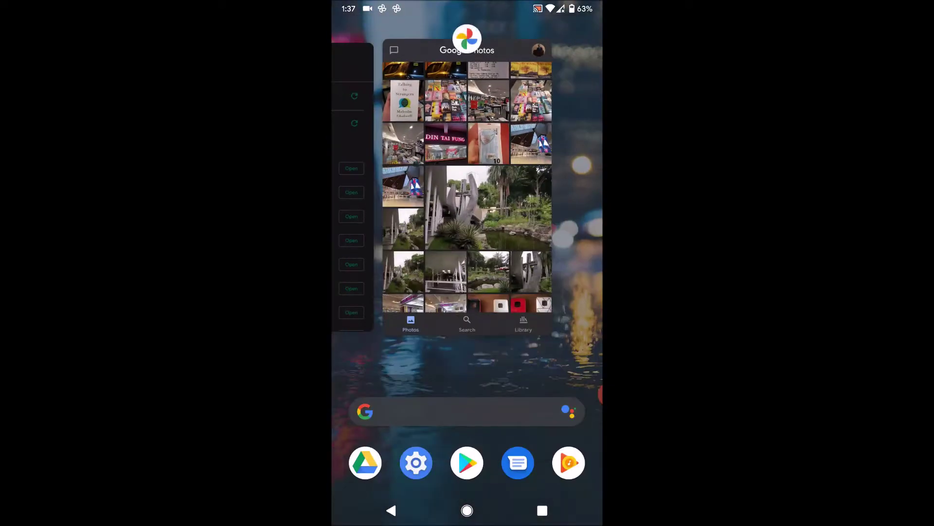
{"action": "left_click_drag", "start_coordinate": [380, 182], "coordinate": [569, 182]}
{"action": "left_click", "coordinate": [526, 183]}
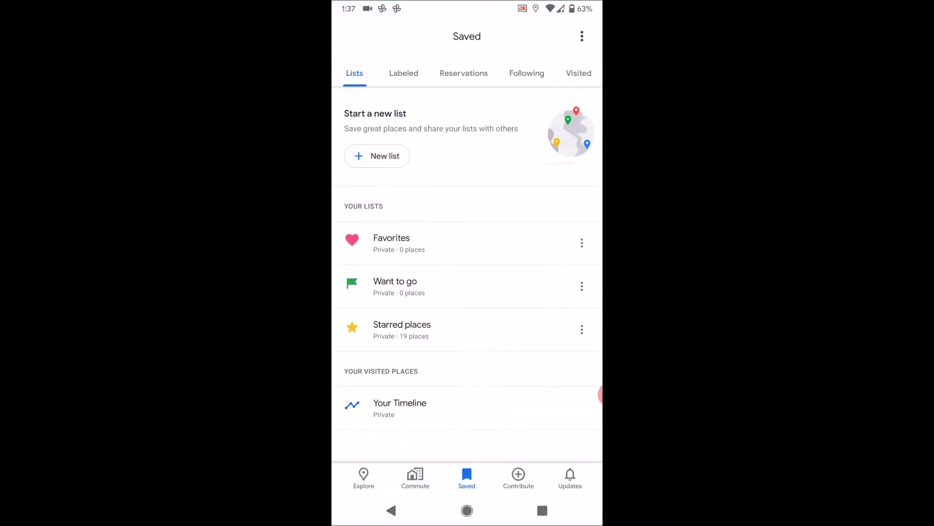
{"action": "left_click", "coordinate": [541, 511]}
{"action": "left_click_drag", "start_coordinate": [380, 183], "coordinate": [570, 183]}
{"action": "left_click", "coordinate": [515, 197]}
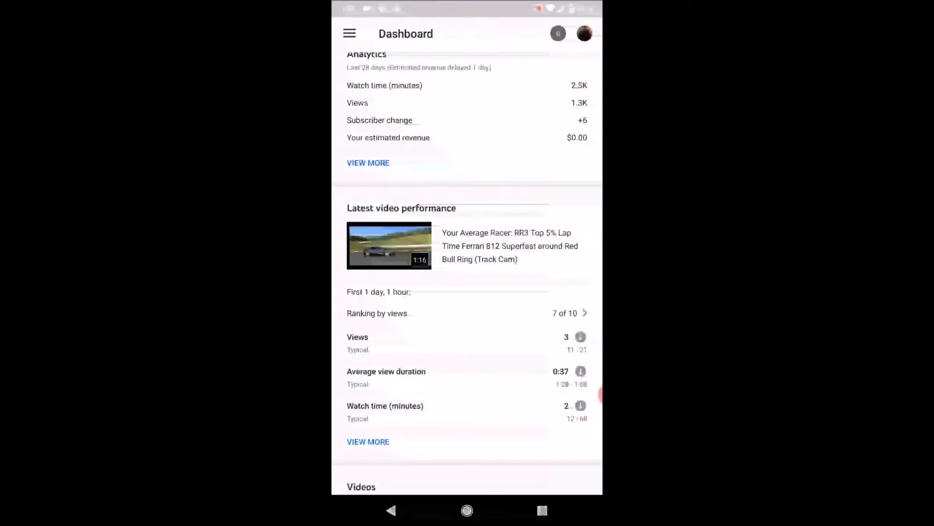
{"action": "left_click", "coordinate": [542, 511]}
{"action": "left_click_drag", "start_coordinate": [380, 183], "coordinate": [570, 183]}
{"action": "left_click", "coordinate": [526, 183]}
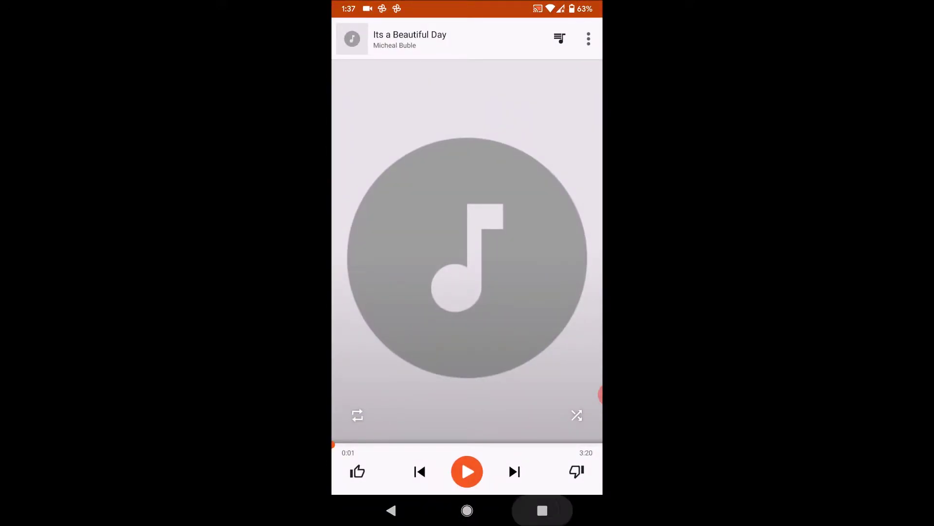
{"action": "left_click", "coordinate": [542, 510]}
{"action": "left_click_drag", "start_coordinate": [380, 182], "coordinate": [569, 182]}
{"action": "left_click", "coordinate": [343, 184]}
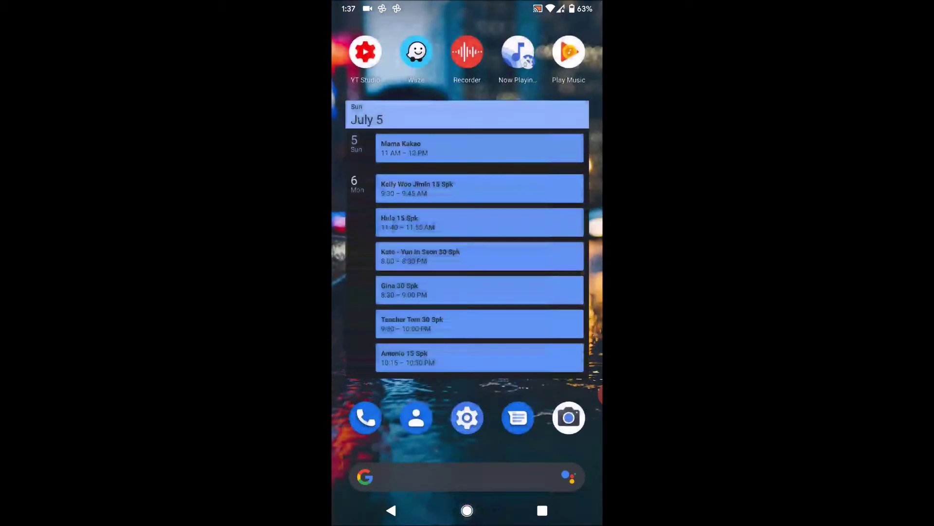
- Swipe to the clock home page, check the notification shade, and peek at the app list
{"action": "left_click_drag", "start_coordinate": [366, 256], "coordinate": [570, 256]}
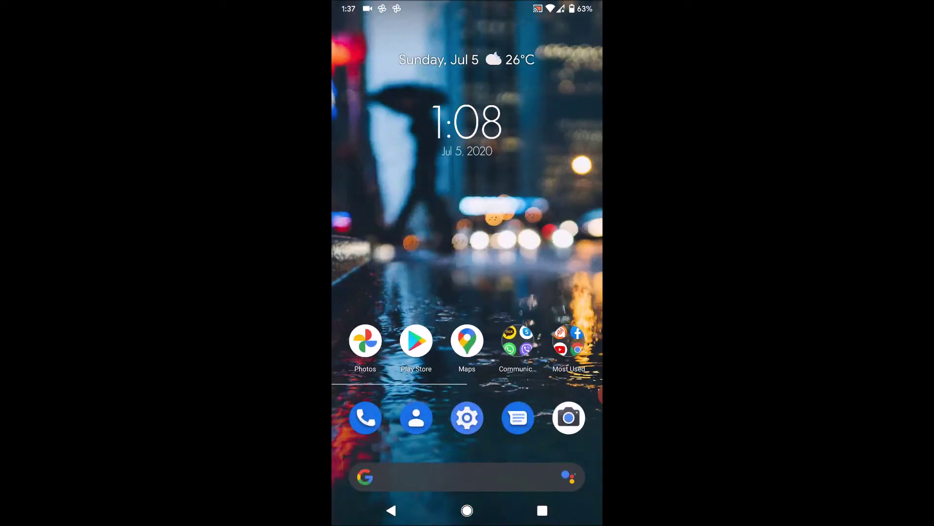
{"action": "left_click_drag", "start_coordinate": [468, 7], "coordinate": [467, 365]}
{"action": "left_click_drag", "start_coordinate": [468, 438], "coordinate": [467, 74]}
{"action": "mouse_move", "coordinate": [468, 453]}
{"action": "left_mouse_down"}
{"action": "mouse_move", "coordinate": [468, 146]}
{"action": "mouse_move", "coordinate": [468, 453]}
{"action": "left_mouse_up"}
{"action": "left_click_drag", "start_coordinate": [467, 9], "coordinate": [468, 292]}
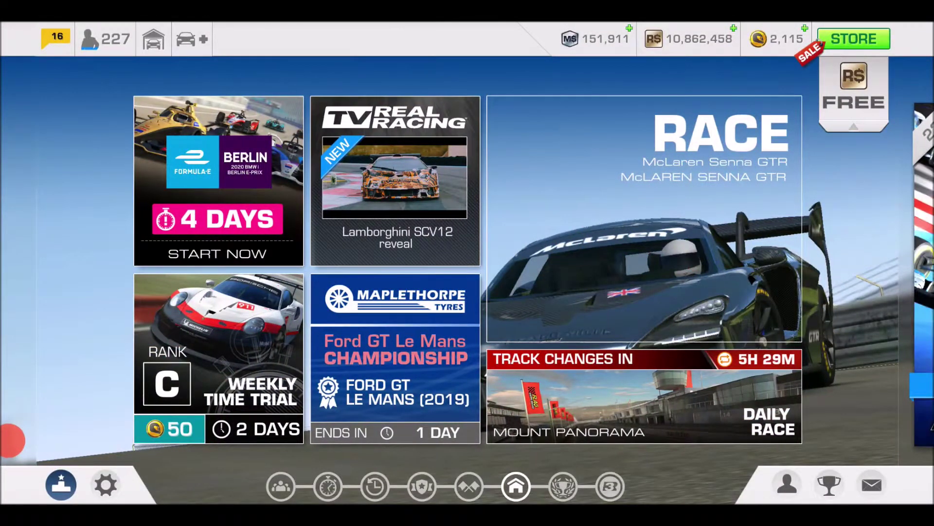
{"action": "scroll", "coordinate": [468, 278], "scroll_direction": "left", "scroll_amount": 5}
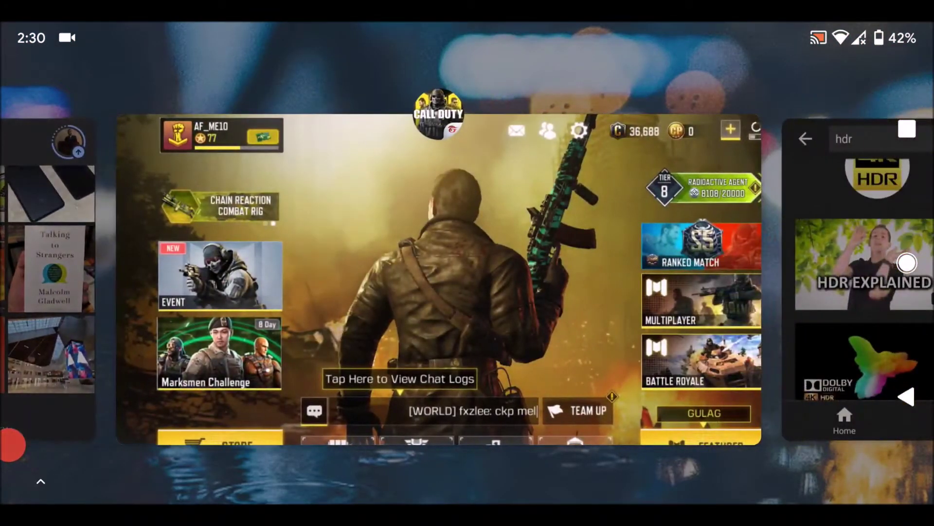
- Reopen Call of Duty from recent apps, then switch to Real Racing 3
{"action": "left_click", "coordinate": [559, 278]}
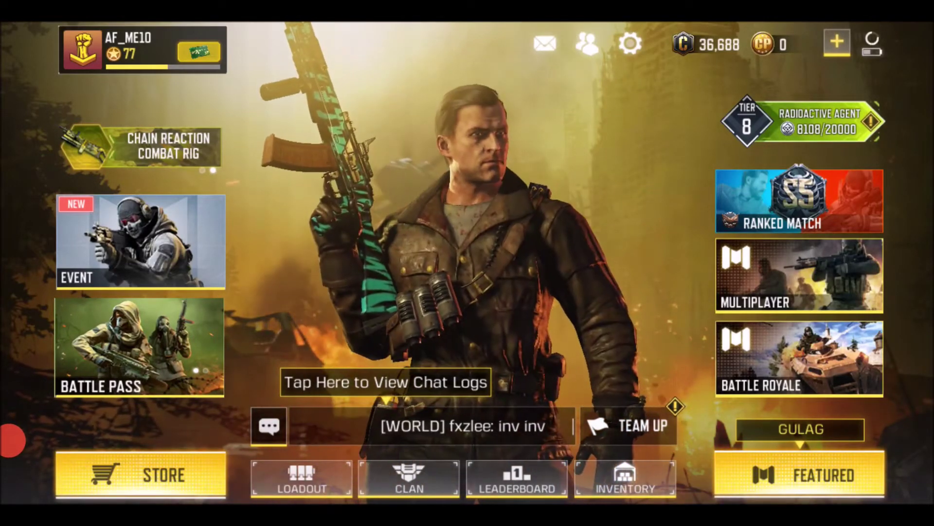
{"action": "left_click", "coordinate": [907, 129]}
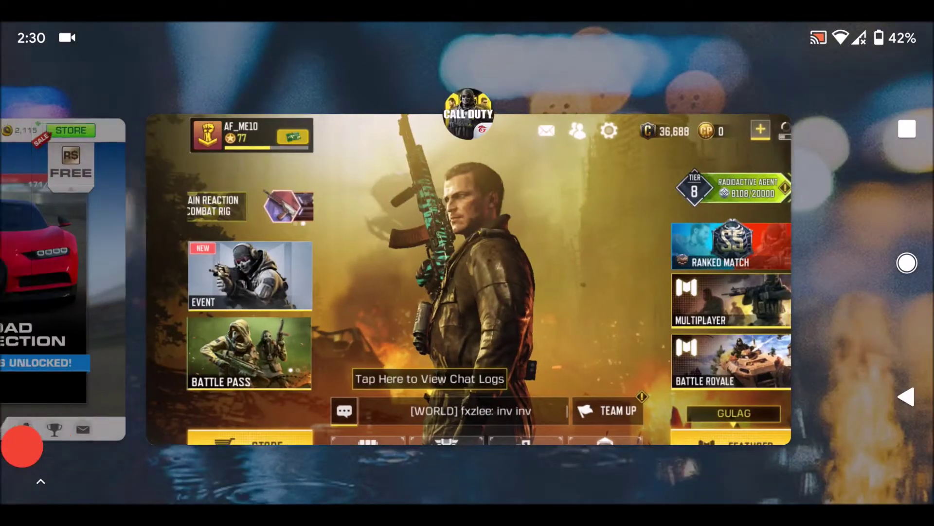
{"action": "left_click_drag", "start_coordinate": [219, 277], "coordinate": [657, 277]}
{"action": "left_click", "coordinate": [438, 256]}
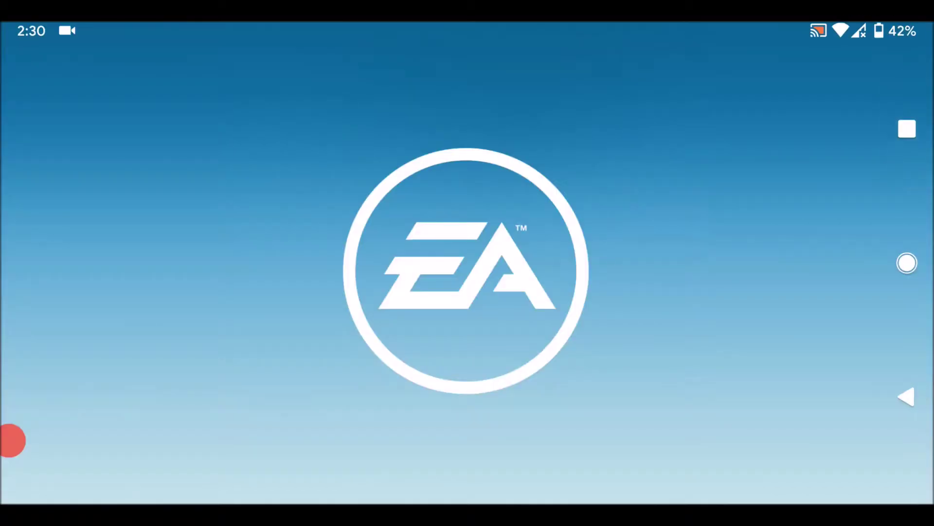
- Switch back to Call of Duty, then to Real Racing 3 again, and return to recents
{"action": "left_click", "coordinate": [907, 129]}
{"action": "left_click_drag", "start_coordinate": [220, 278], "coordinate": [657, 278]}
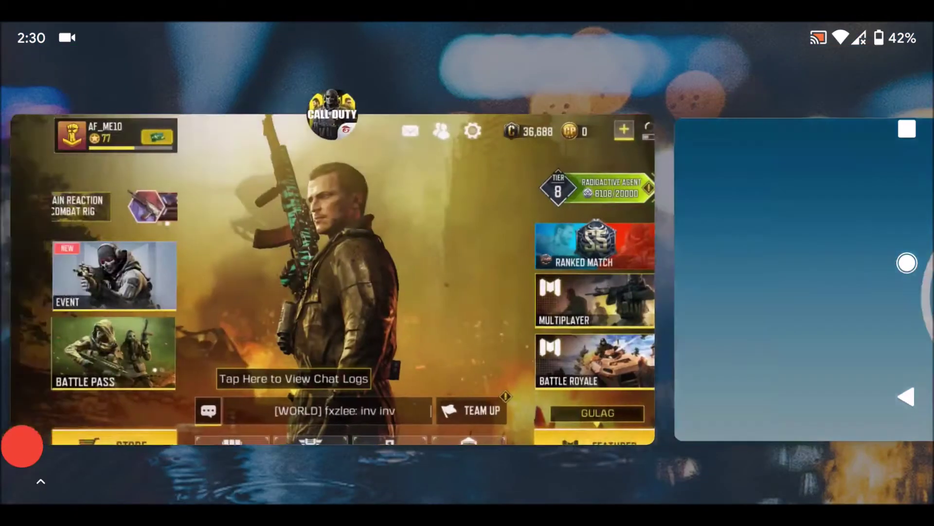
{"action": "left_click", "coordinate": [438, 255]}
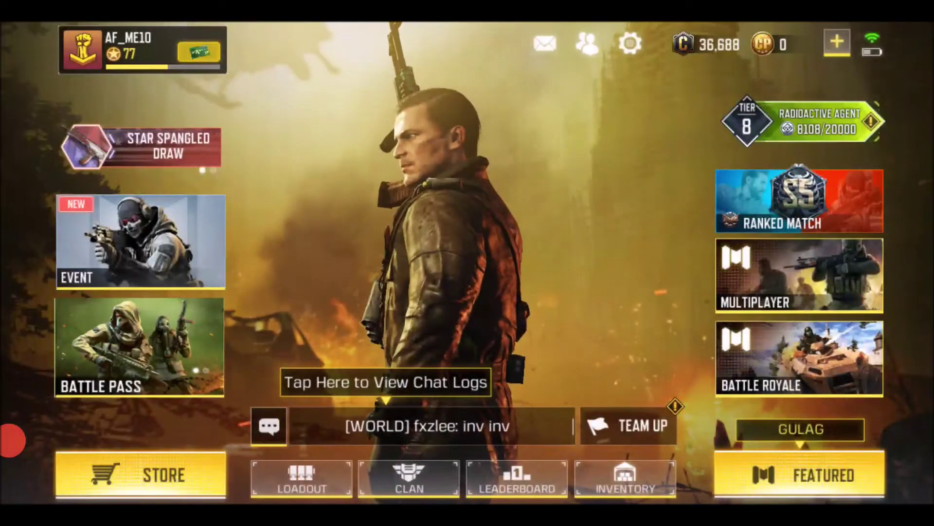
{"action": "left_click", "coordinate": [906, 129]}
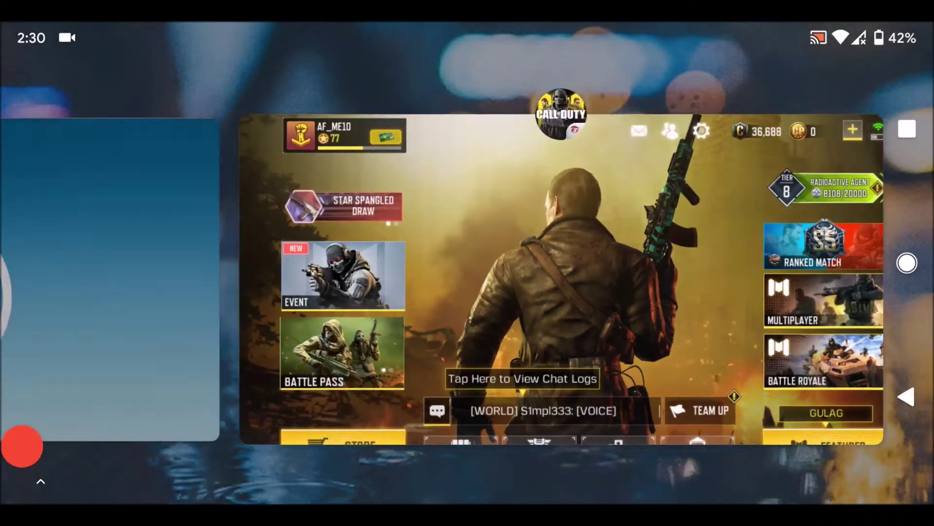
{"action": "left_click_drag", "start_coordinate": [219, 277], "coordinate": [657, 277]}
{"action": "left_click", "coordinate": [438, 256]}
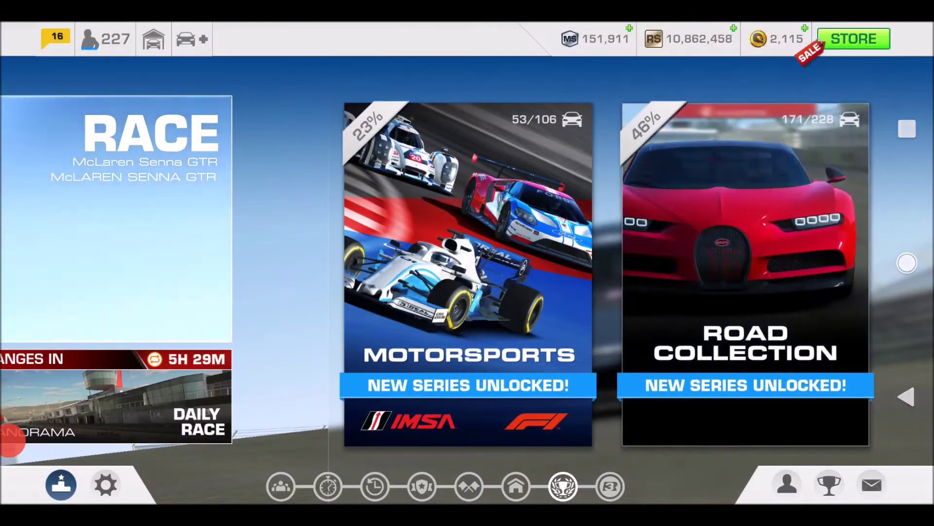
{"action": "left_click_drag", "start_coordinate": [293, 277], "coordinate": [657, 278]}
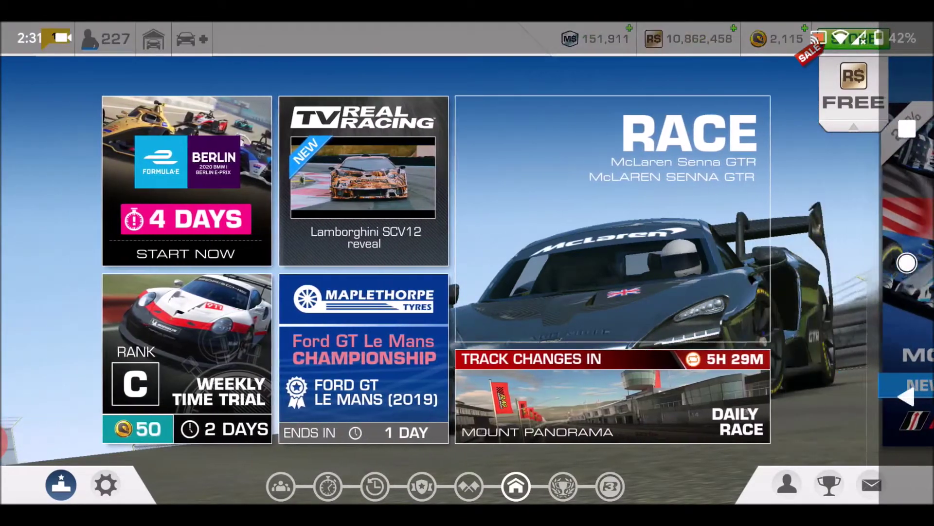
{"action": "left_click", "coordinate": [907, 129]}
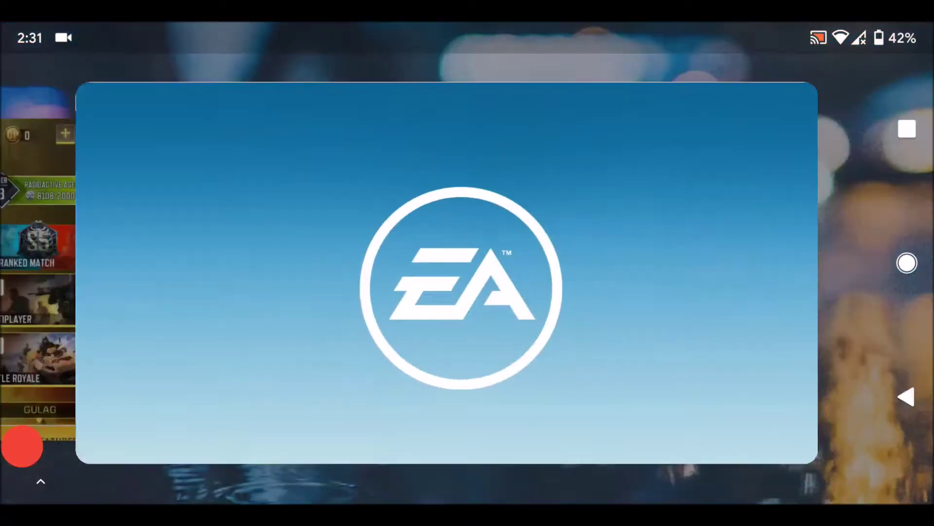
- Rerun the 'hdr' YouTube search from history, then swipe through recent apps toward Google Photos
{"action": "left_click_drag", "start_coordinate": [584, 278], "coordinate": [219, 278]}
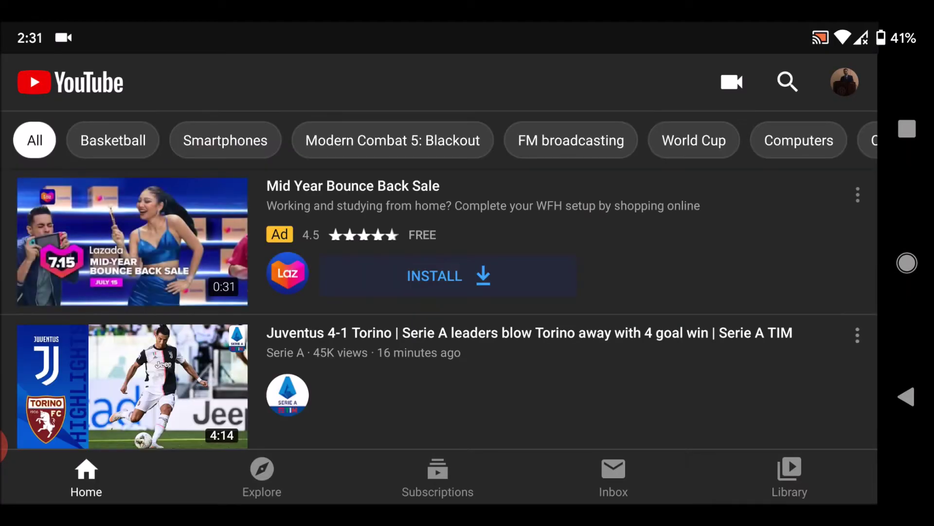
{"action": "scroll", "coordinate": [439, 293], "scroll_direction": "down", "scroll_amount": 1}
{"action": "left_click", "coordinate": [788, 81]}
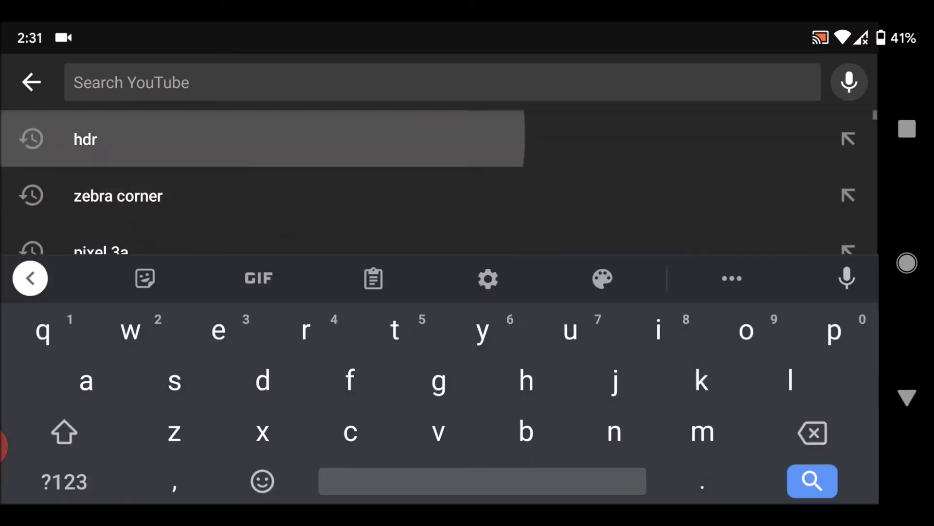
{"action": "left_click", "coordinate": [263, 139]}
{"action": "scroll", "coordinate": [438, 292], "scroll_direction": "down", "scroll_amount": 5}
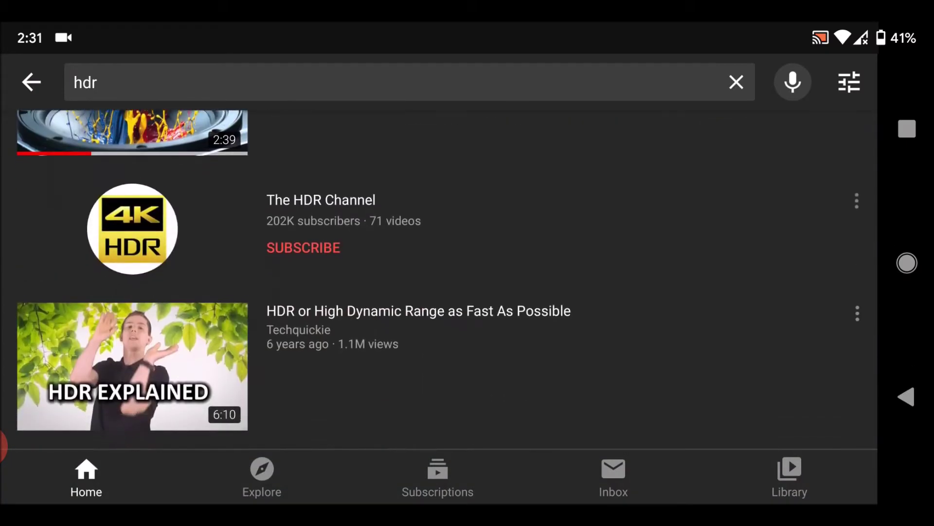
{"action": "scroll", "coordinate": [438, 292], "scroll_direction": "up", "scroll_amount": 3}
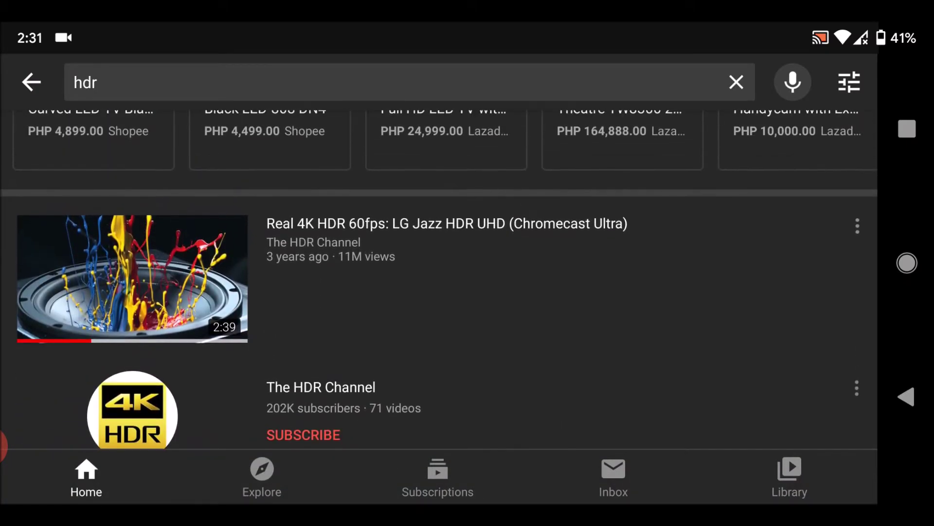
{"action": "left_click", "coordinate": [907, 129]}
{"action": "left_click_drag", "start_coordinate": [219, 277], "coordinate": [730, 278]}
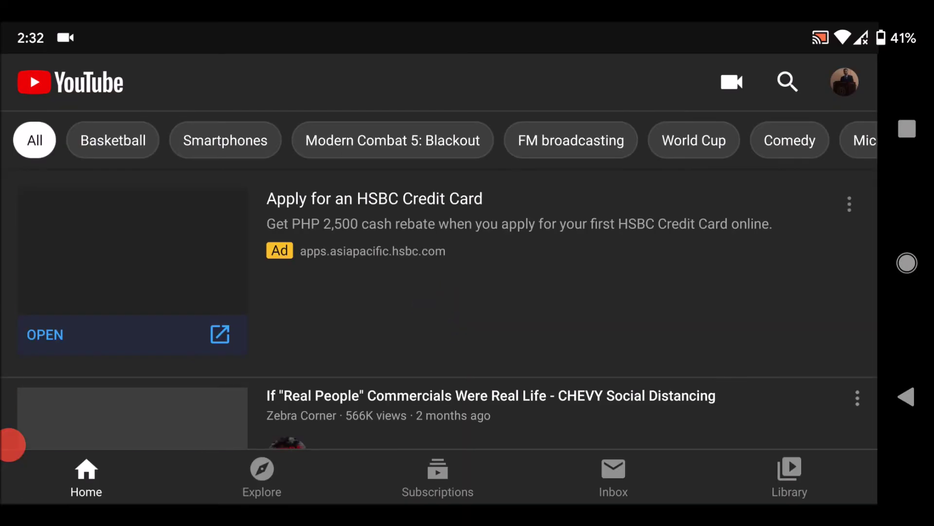
{"action": "scroll", "coordinate": [438, 292], "scroll_direction": "down", "scroll_amount": 1}
- Reopen Google Photos and then Call of Duty from the recent apps overview
{"action": "left_click", "coordinate": [907, 128]}
{"action": "left_click", "coordinate": [438, 278]}
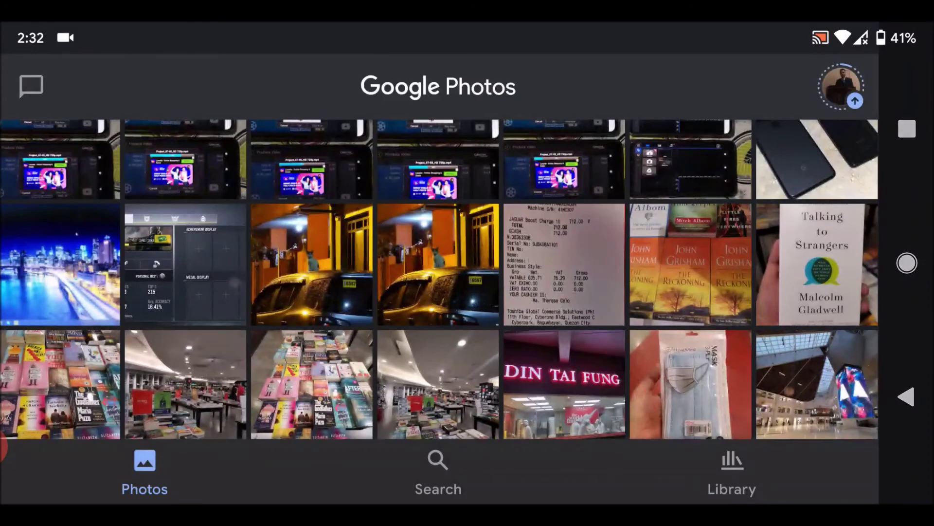
{"action": "left_click", "coordinate": [907, 128]}
{"action": "left_click", "coordinate": [467, 277]}
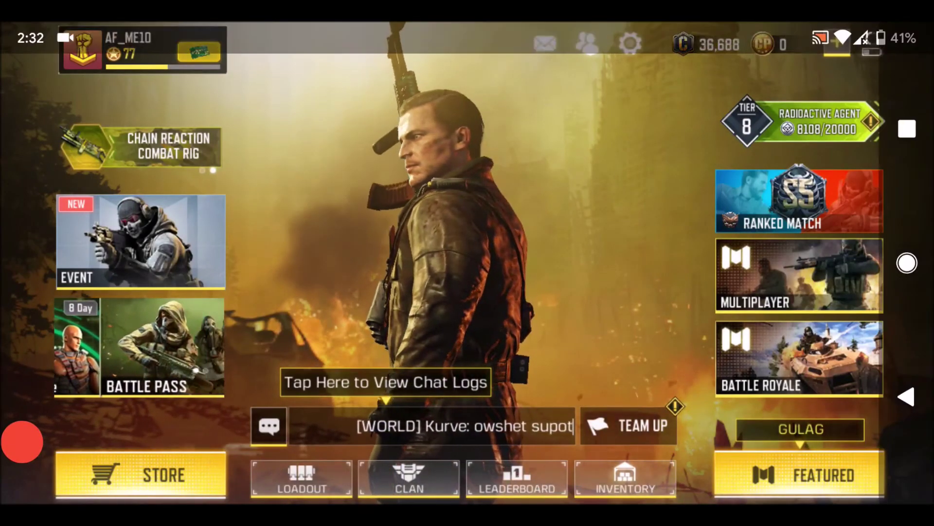